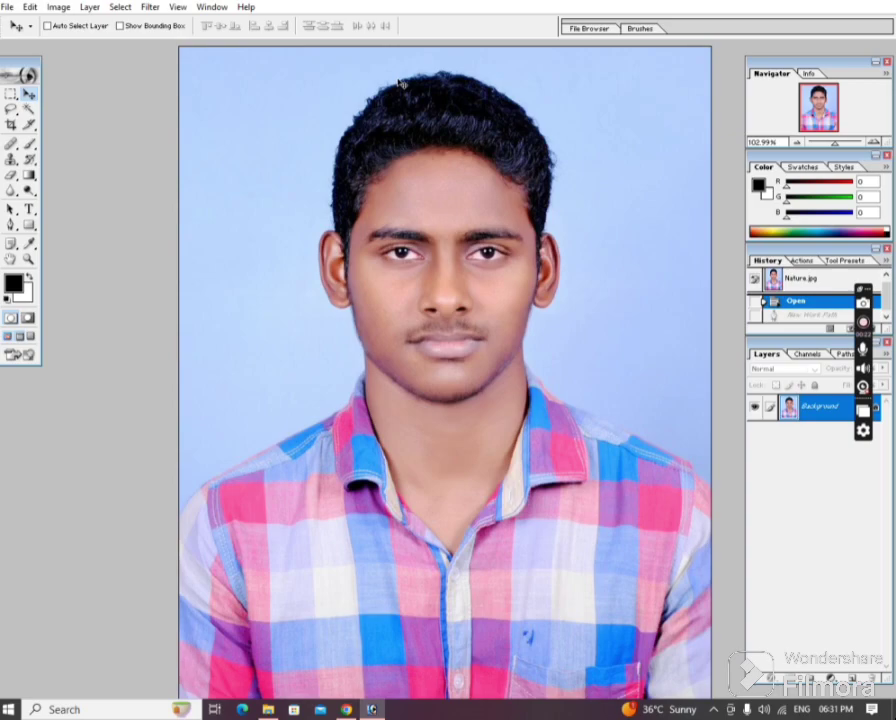
# Step: Close the Eid greeting card document without saving its changes
pyautogui.press('f')
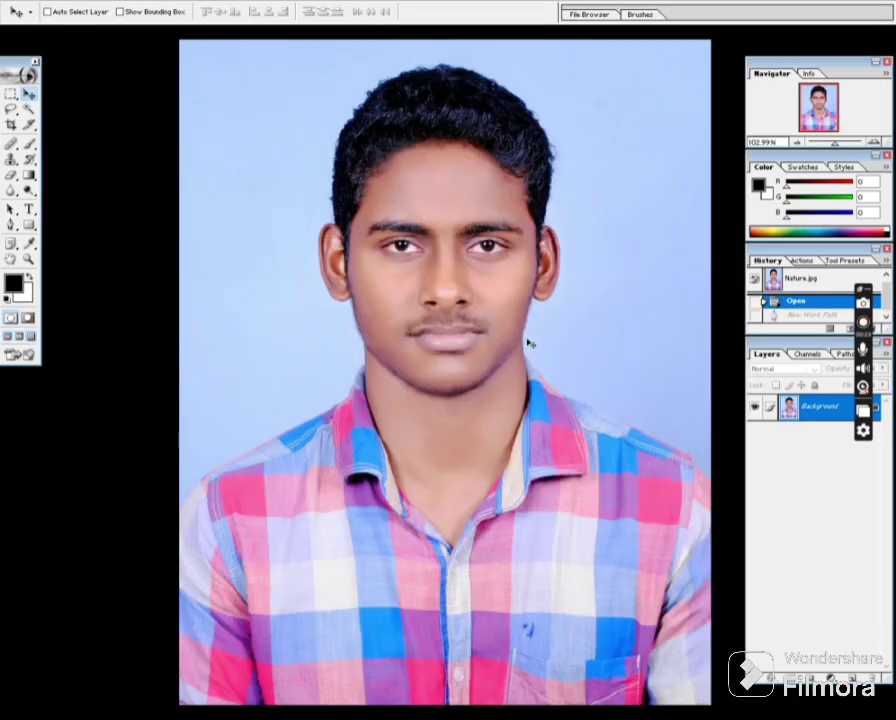
pyautogui.press('f')
pyautogui.moveTo(507, 103)
pyautogui.mouseDown()
pyautogui.moveTo(390, 102)
pyautogui.moveTo(584, 66)
pyautogui.mouseUp()
pyautogui.click(292, 470)
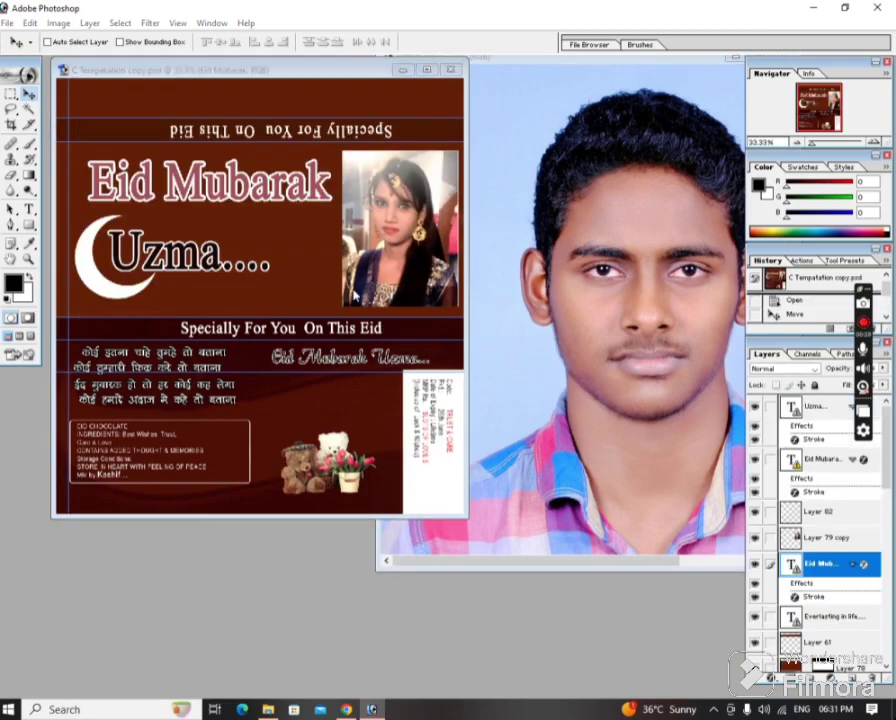
pyautogui.hotkey('ctrl', 'w')
pyautogui.click(310, 262)
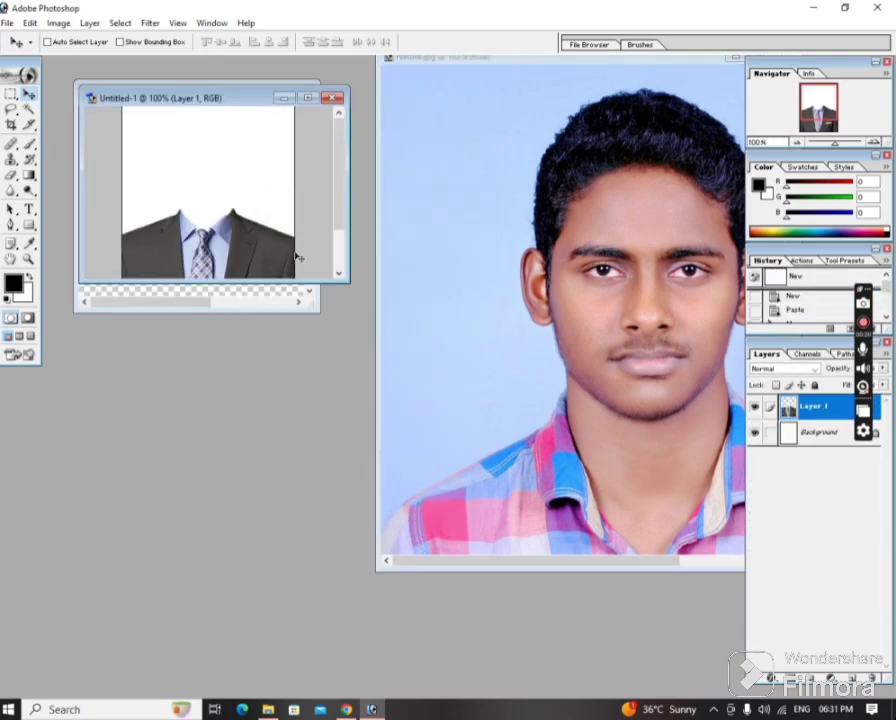
# Step: Show the suit template alone in full-screen mode, zoomed in
pyautogui.press('f')
pyautogui.hotkey('ctrl', '+')
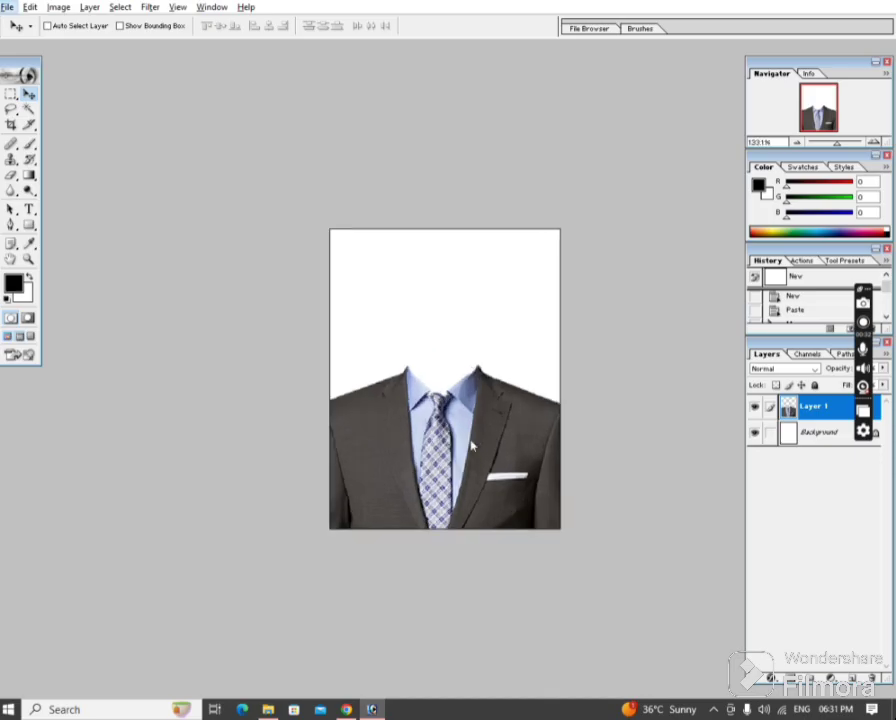
pyautogui.hotkey('alt', 'Tab')
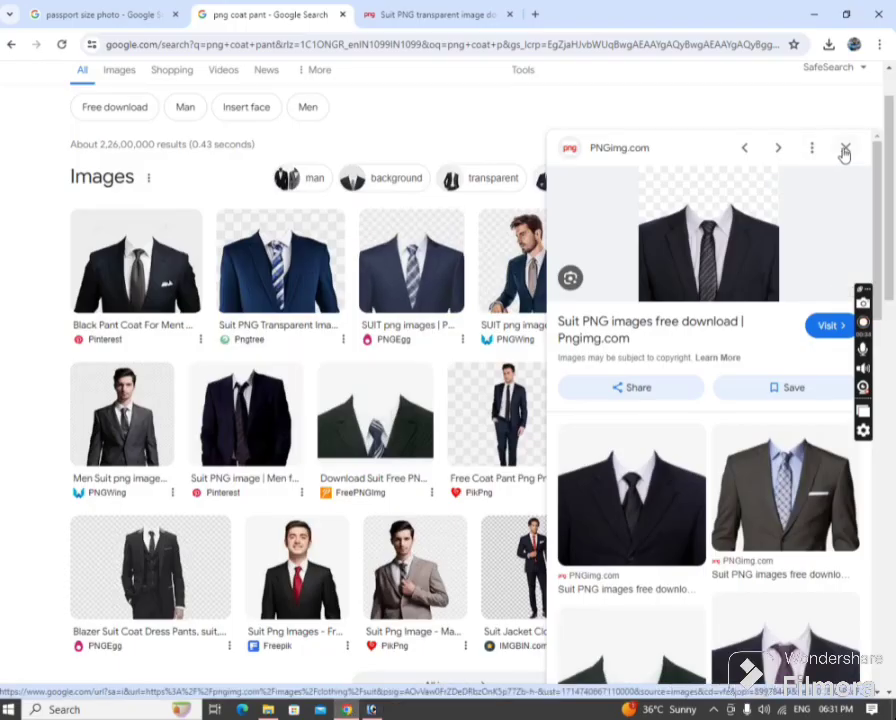
# Step: Close the suit preview and browse the 'png coat pant' image results
pyautogui.click(845, 147)
pyautogui.scroll(1, 260, 170)
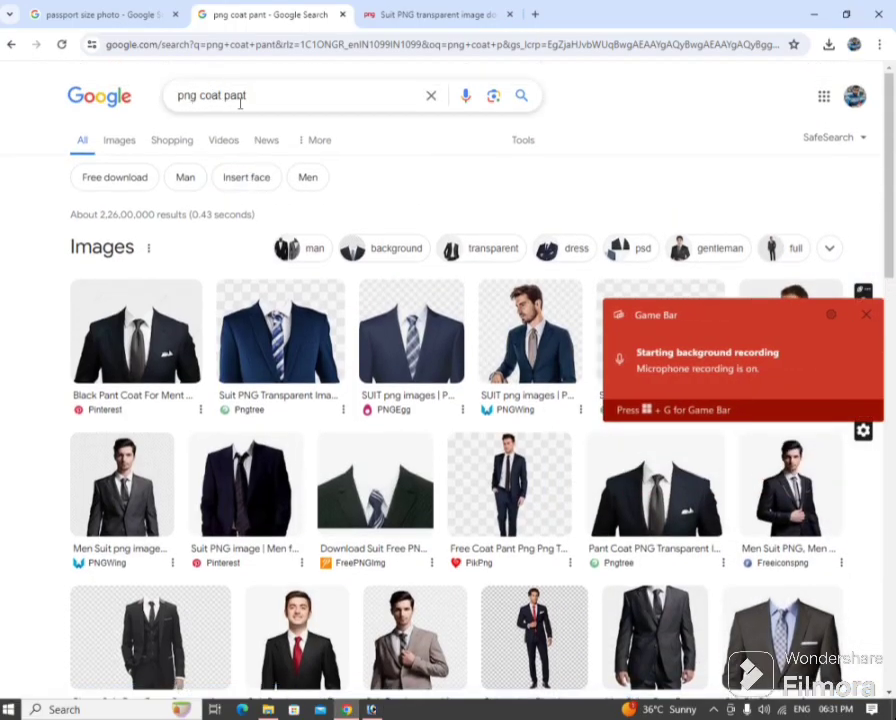
pyautogui.scroll(-1, 407, 385)
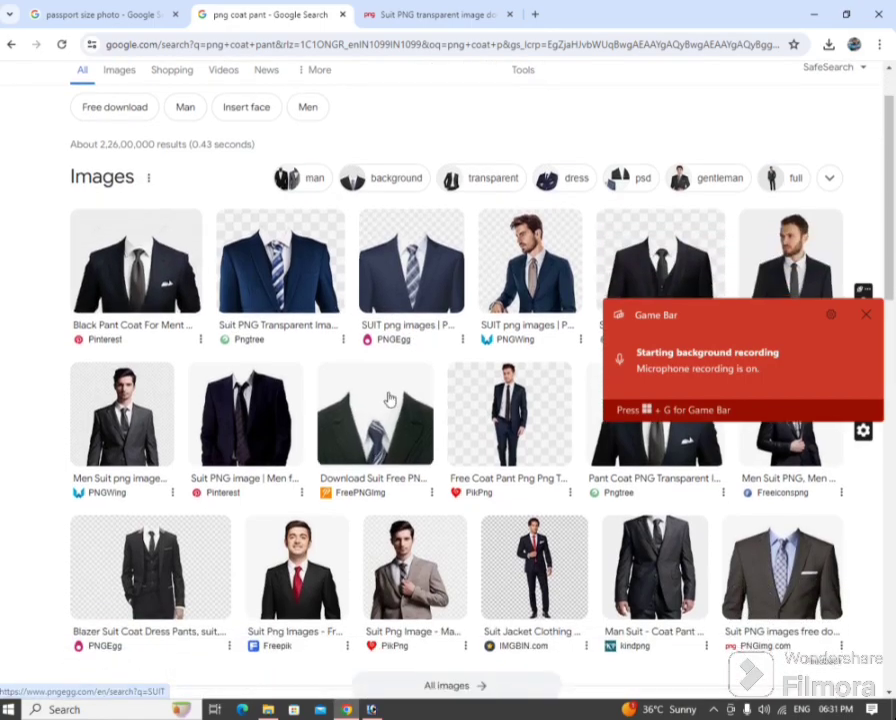
pyautogui.scroll(-2, 586, 340)
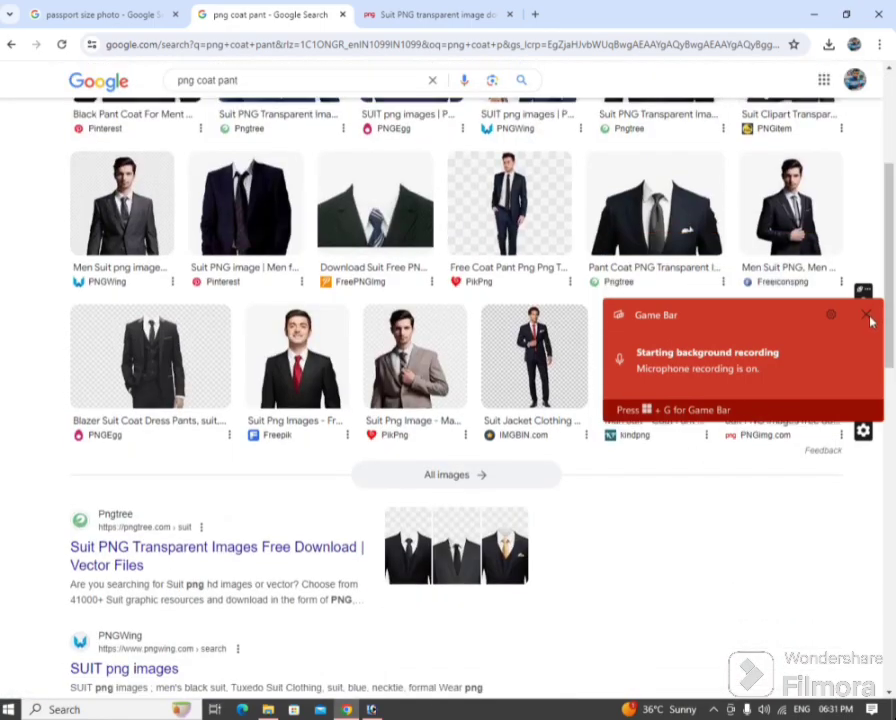
pyautogui.scroll(3, 558, 320)
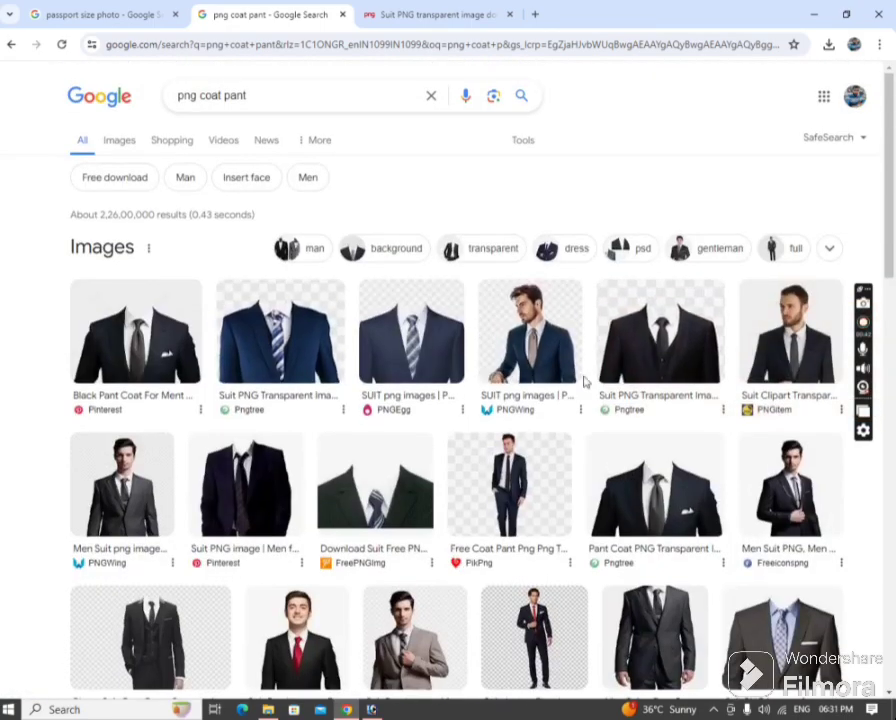
pyautogui.scroll(-3, 584, 380)
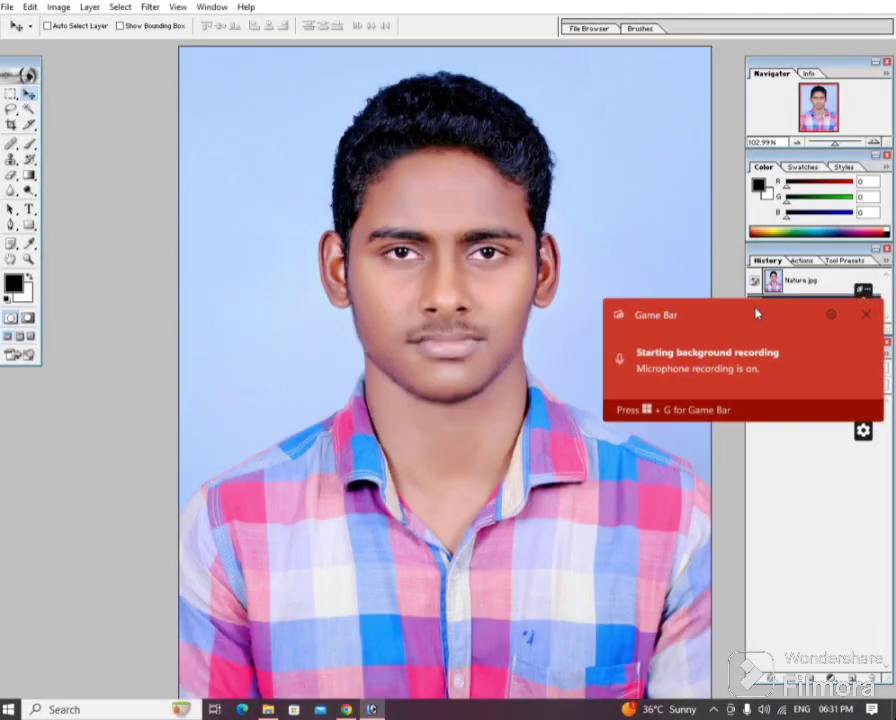
# Step: With the Pen tool, outline from the left neck down around the collar and up its right edge
pyautogui.click(868, 314)
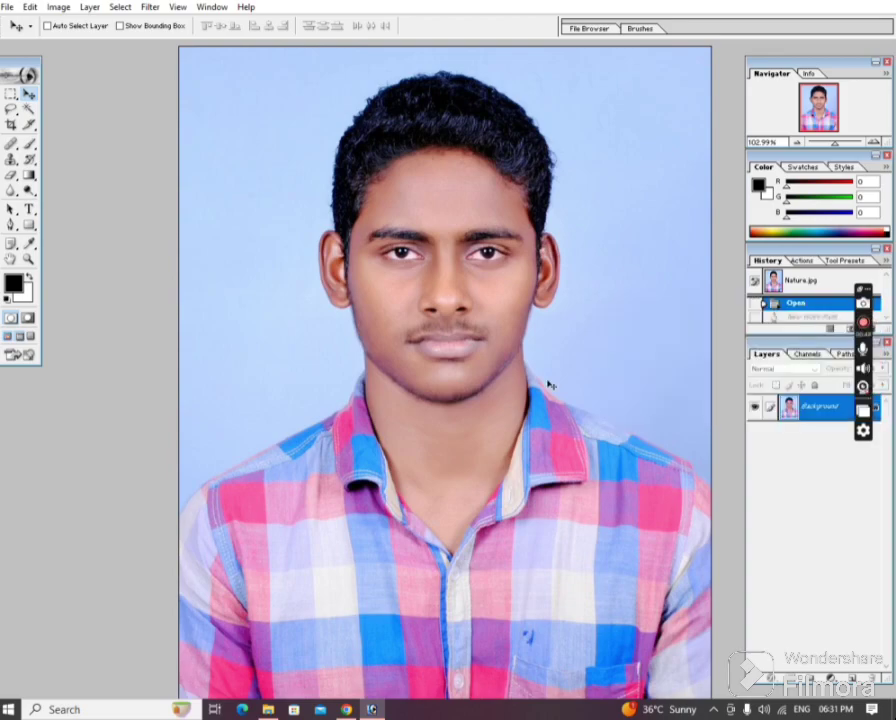
pyautogui.press('p')
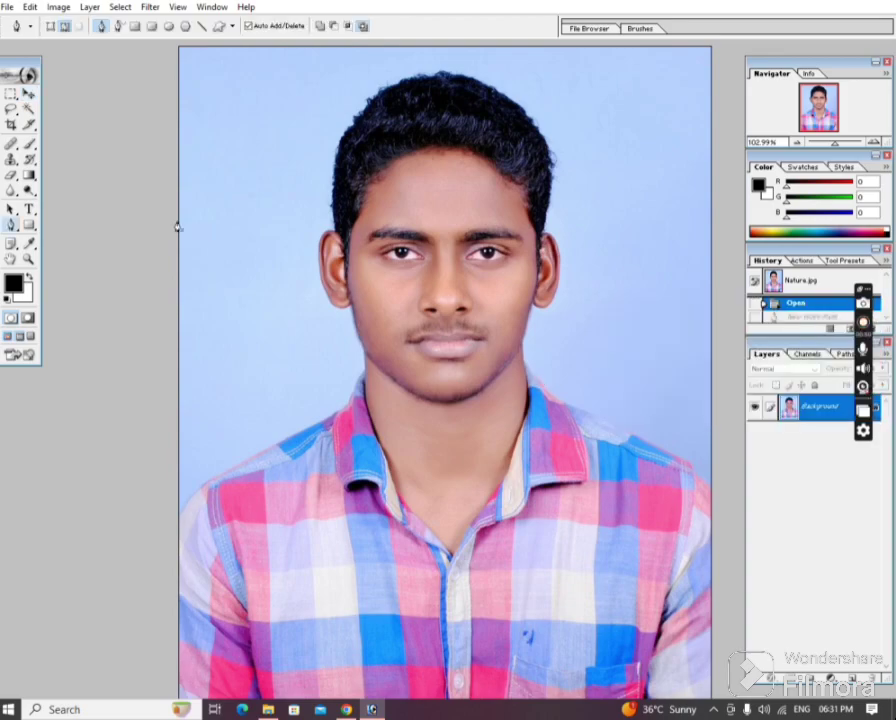
pyautogui.moveTo(262, 244); pyautogui.dragTo(540, 530)
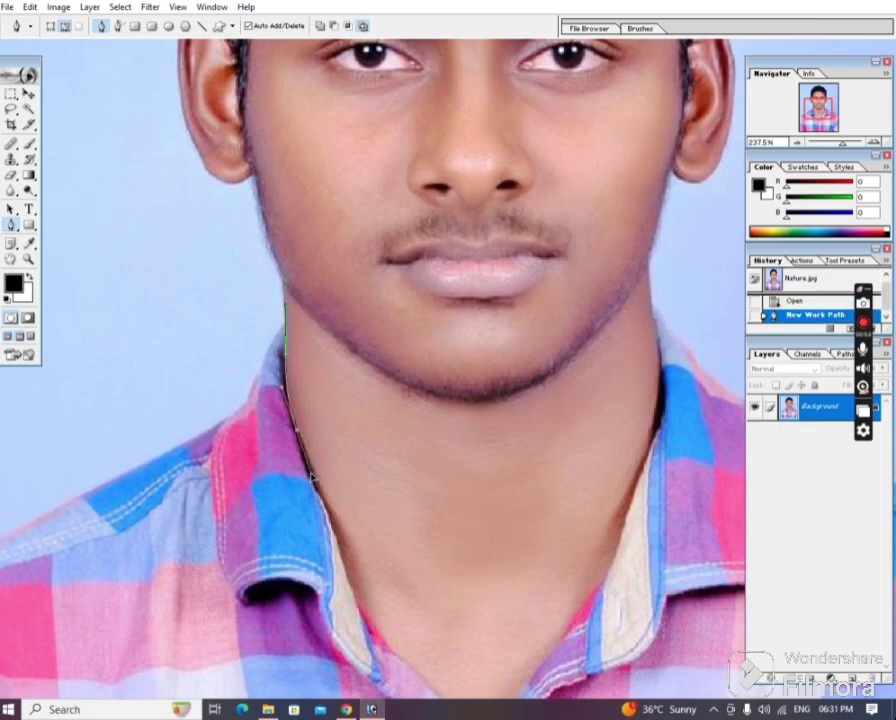
pyautogui.scroll(-3, 285, 358)
pyautogui.click(284, 360)
pyautogui.click(312, 457)
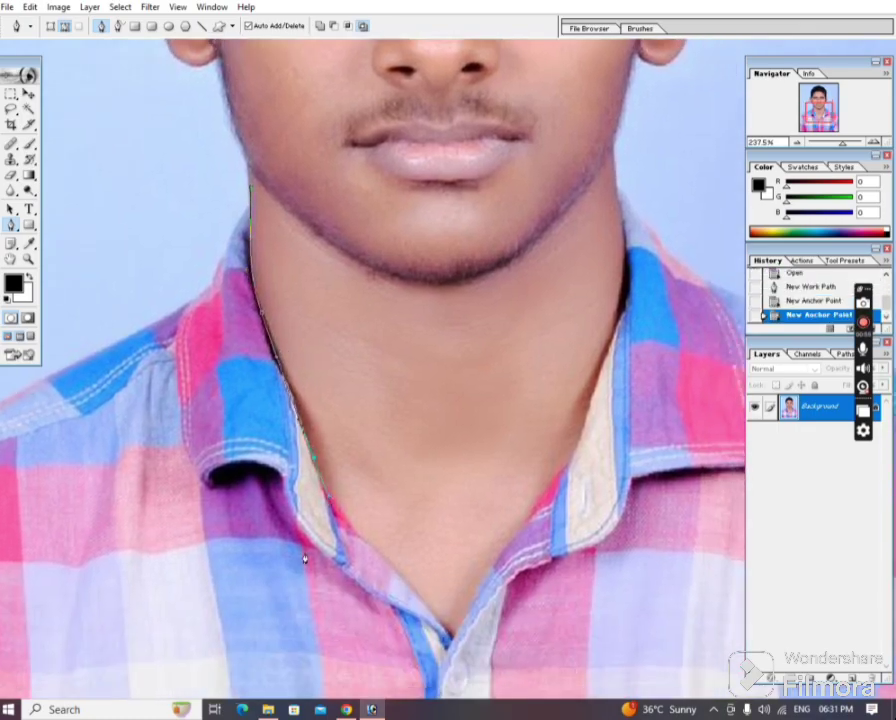
pyautogui.click(396, 572)
pyautogui.click(452, 628)
pyautogui.click(541, 510)
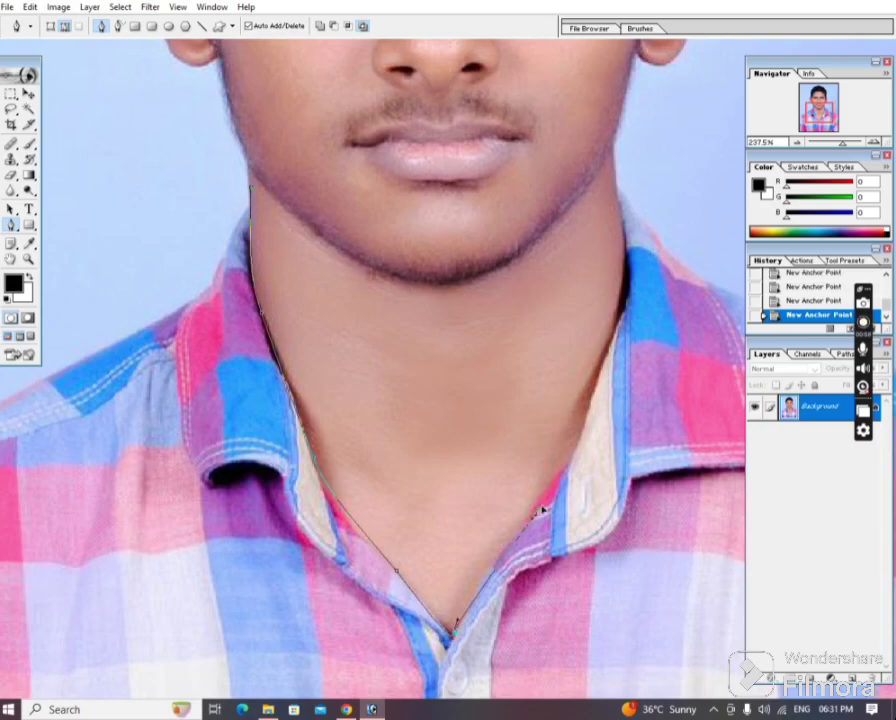
# Step: Continue the outline up around the earlobe and rim of the right ear
pyautogui.moveTo(626, 320); pyautogui.dragTo(606, 394)
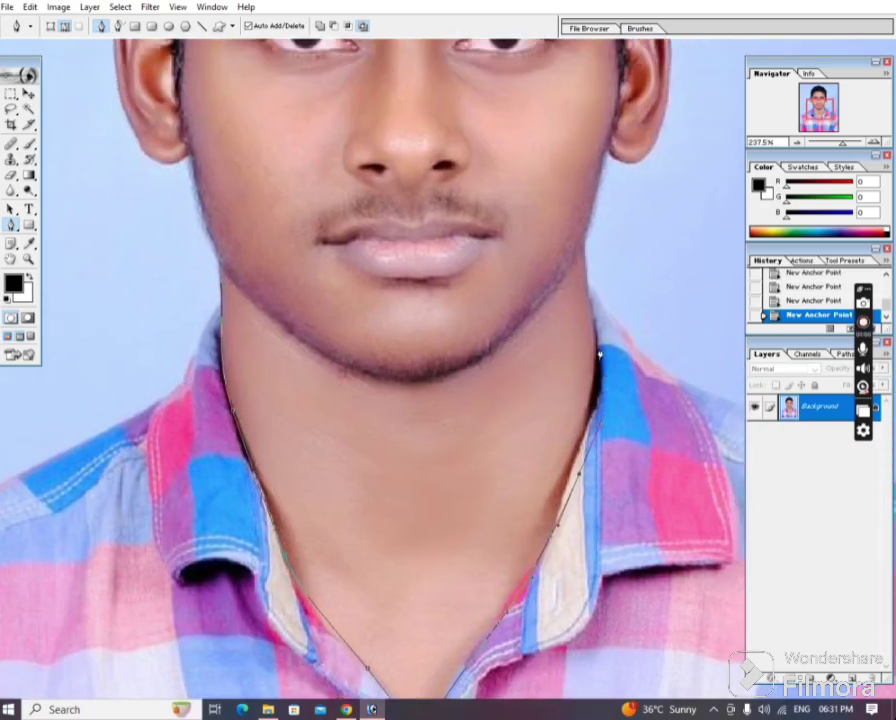
pyautogui.moveTo(584, 334); pyautogui.dragTo(600, 410)
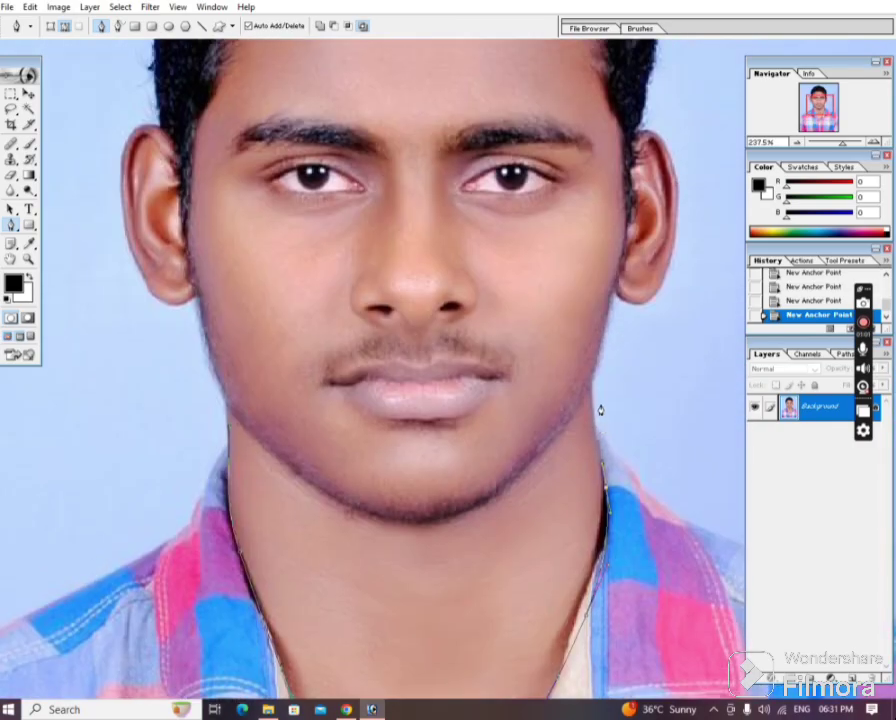
pyautogui.click(532, 258)
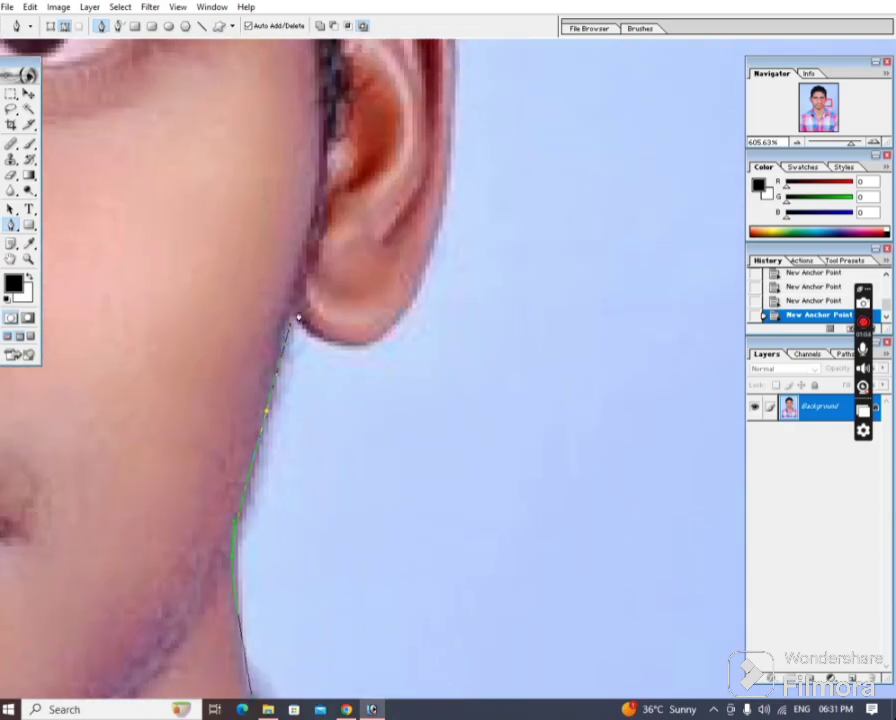
pyautogui.click(381, 375)
pyautogui.moveTo(448, 240)
pyautogui.mouseDown()
pyautogui.moveTo(390, 310)
pyautogui.moveTo(420, 540)
pyautogui.mouseUp()
pyautogui.click(400, 210)
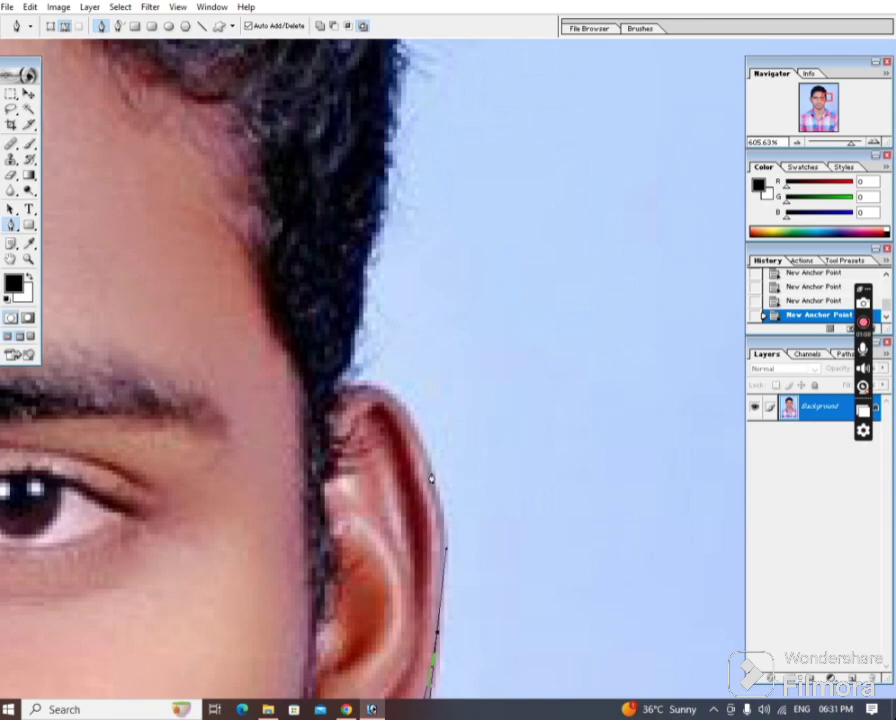
pyautogui.click(413, 423)
pyautogui.click(392, 393)
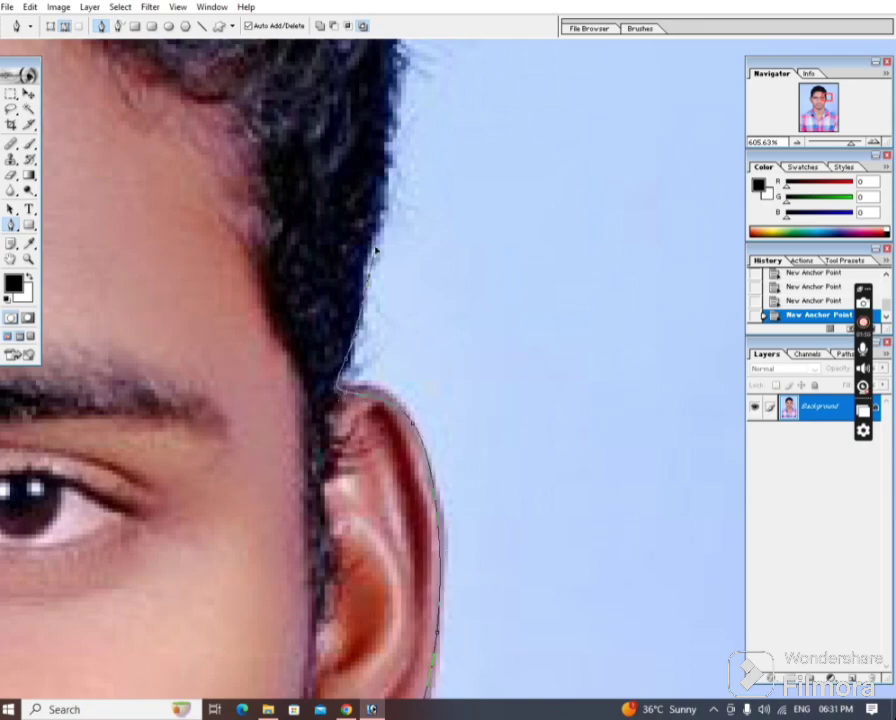
# Step: Trace the outline up the hair edge and across the top of the head
pyautogui.moveTo(390, 190); pyautogui.dragTo(370, 460)
pyautogui.moveTo(372, 208); pyautogui.dragTo(398, 410)
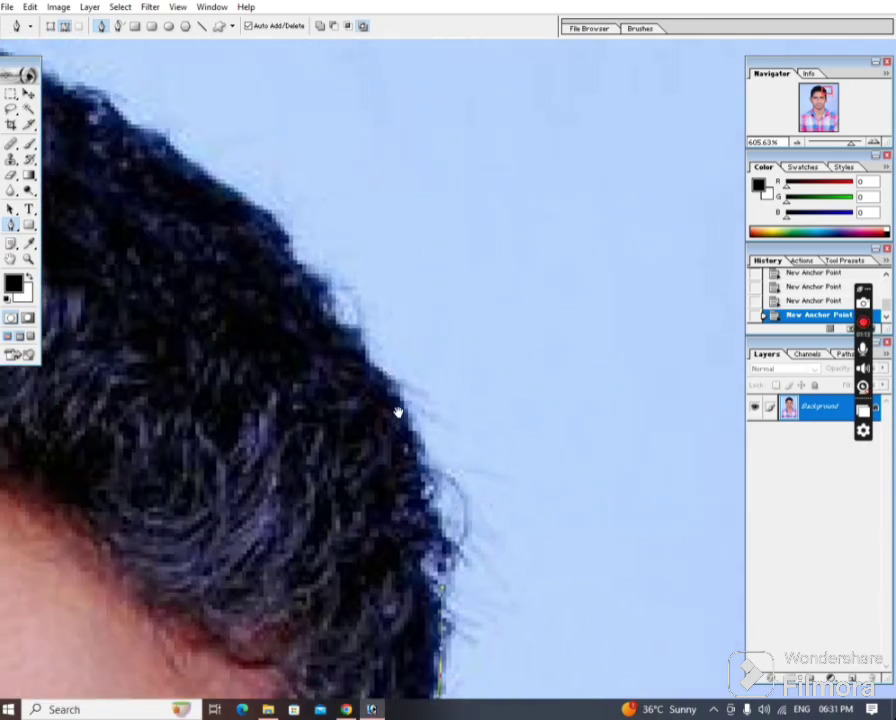
pyautogui.click(385, 380)
pyautogui.moveTo(293, 292); pyautogui.dragTo(408, 380)
pyautogui.click(316, 284)
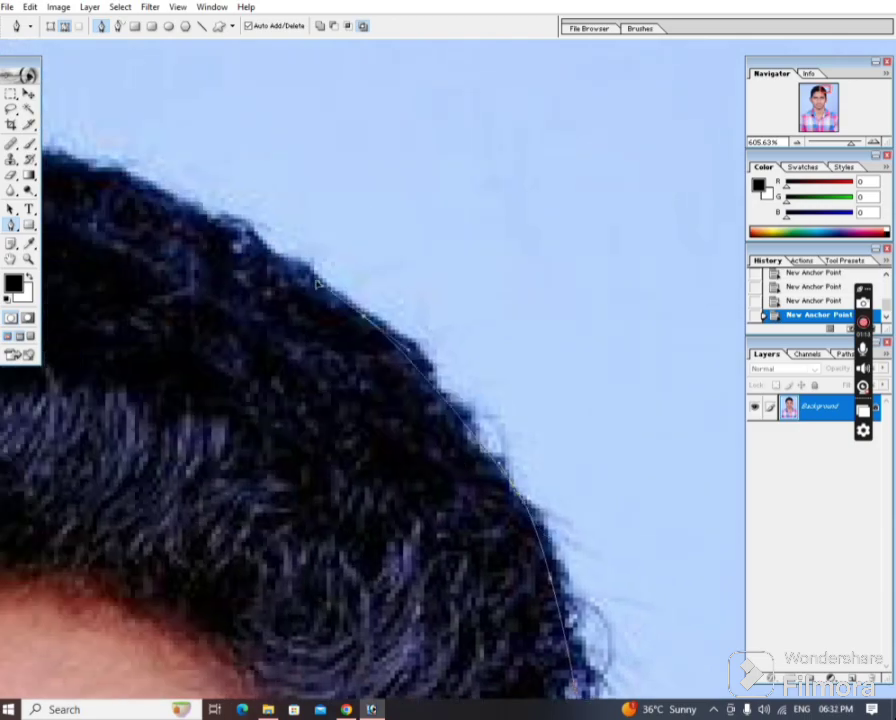
pyautogui.moveTo(280, 274); pyautogui.dragTo(551, 315)
pyautogui.click(542, 215)
pyautogui.click(489, 211)
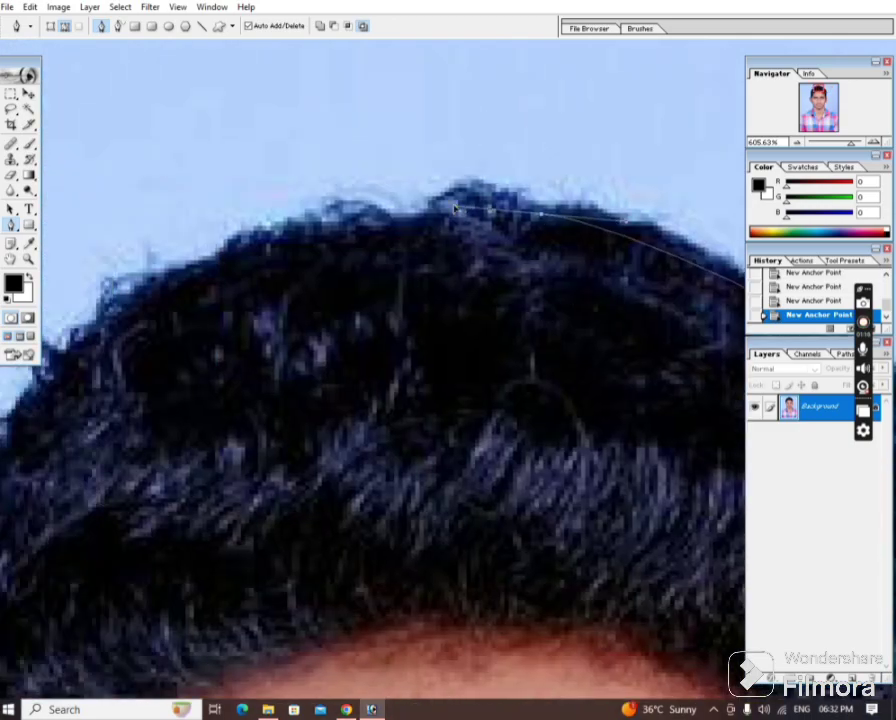
pyautogui.click(424, 206)
# Step: Follow the hair edge over and down the left side of the head
pyautogui.click(180, 287)
pyautogui.moveTo(180, 290); pyautogui.dragTo(450, 100)
pyautogui.click(337, 173)
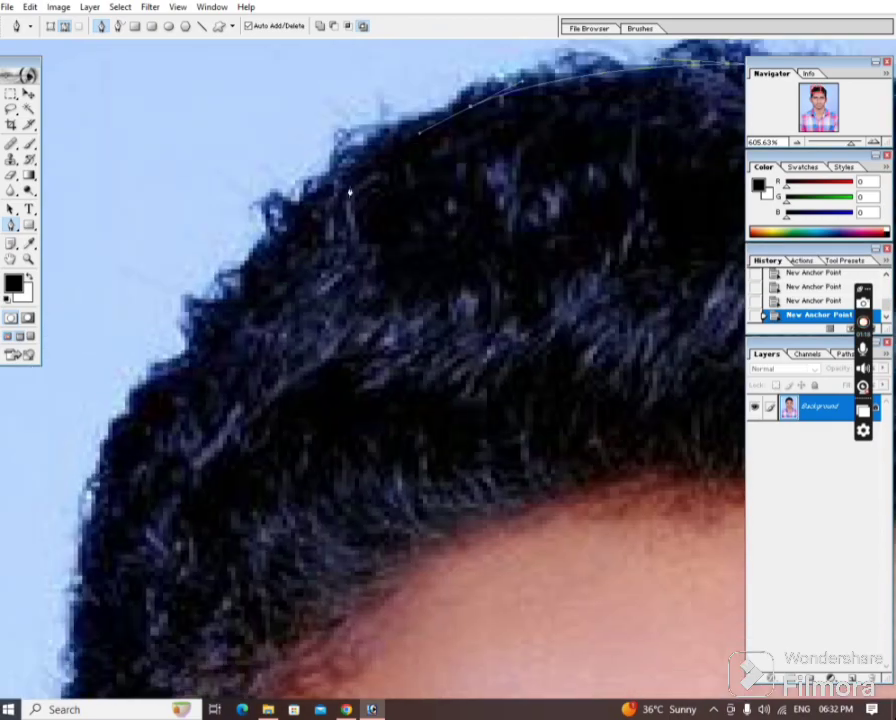
pyautogui.click(284, 233)
pyautogui.click(231, 293)
pyautogui.moveTo(210, 325); pyautogui.dragTo(270, 175)
pyautogui.click(200, 344)
pyautogui.click(188, 400)
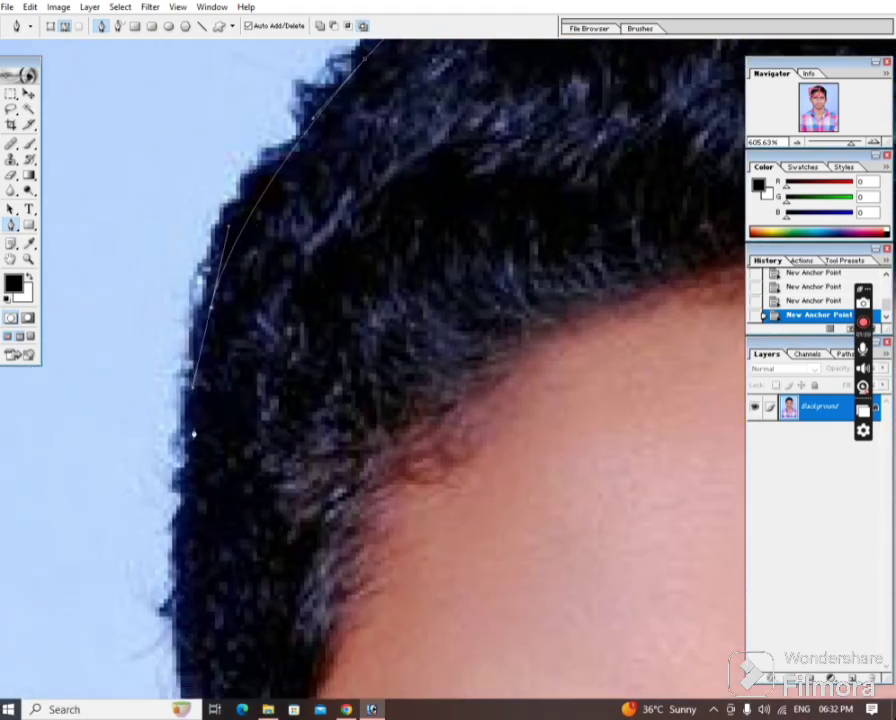
pyautogui.moveTo(186, 430); pyautogui.dragTo(206, 230)
pyautogui.click(207, 370)
pyautogui.click(215, 465)
# Step: Curve the outline around the left ear, down the jawline, and close the path
pyautogui.moveTo(215, 465); pyautogui.dragTo(265, 315)
pyautogui.click(262, 383)
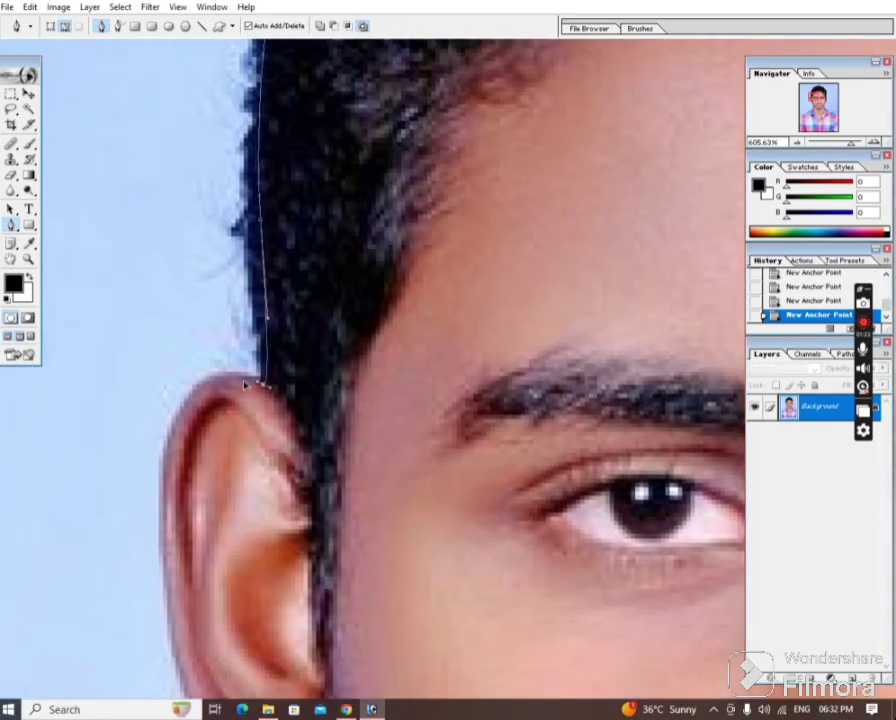
pyautogui.moveTo(173, 415); pyautogui.dragTo(195, 306)
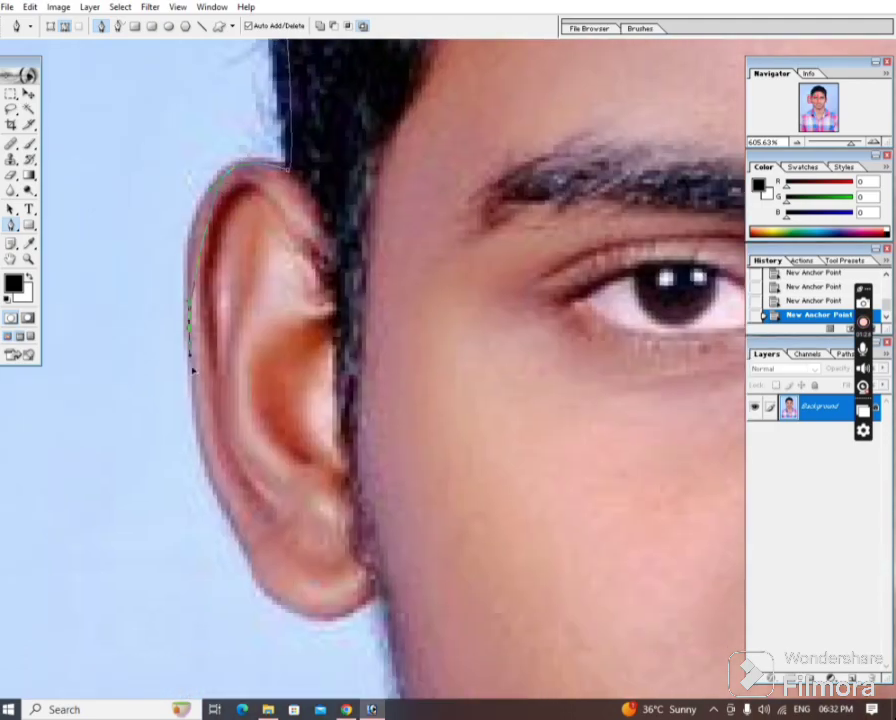
pyautogui.moveTo(204, 436); pyautogui.dragTo(189, 239)
pyautogui.moveTo(213, 342); pyautogui.dragTo(230, 375)
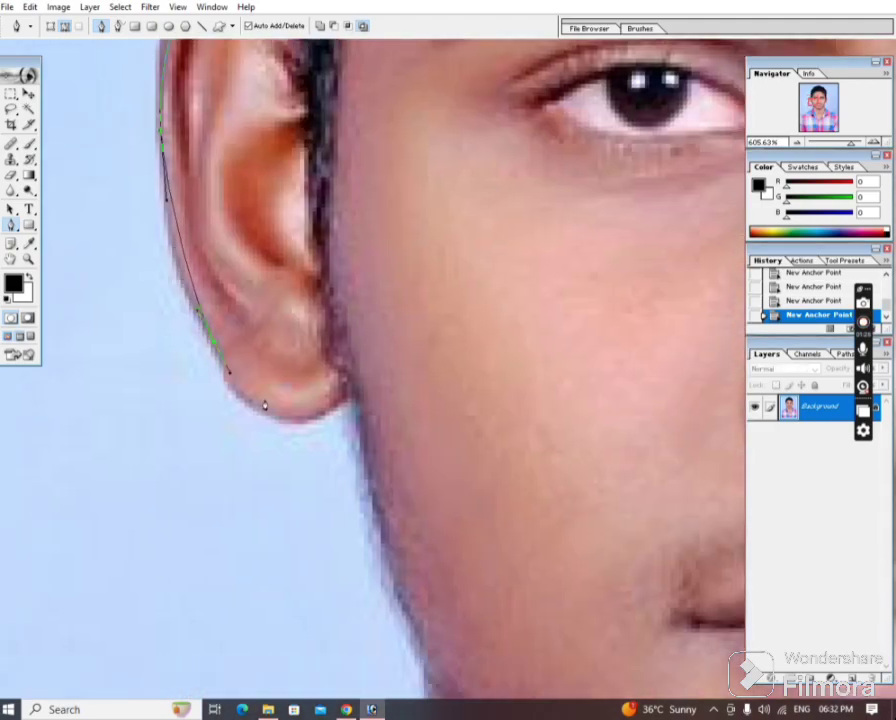
pyautogui.moveTo(281, 410)
pyautogui.mouseDown()
pyautogui.moveTo(320, 411)
pyautogui.moveTo(358, 242)
pyautogui.mouseUp()
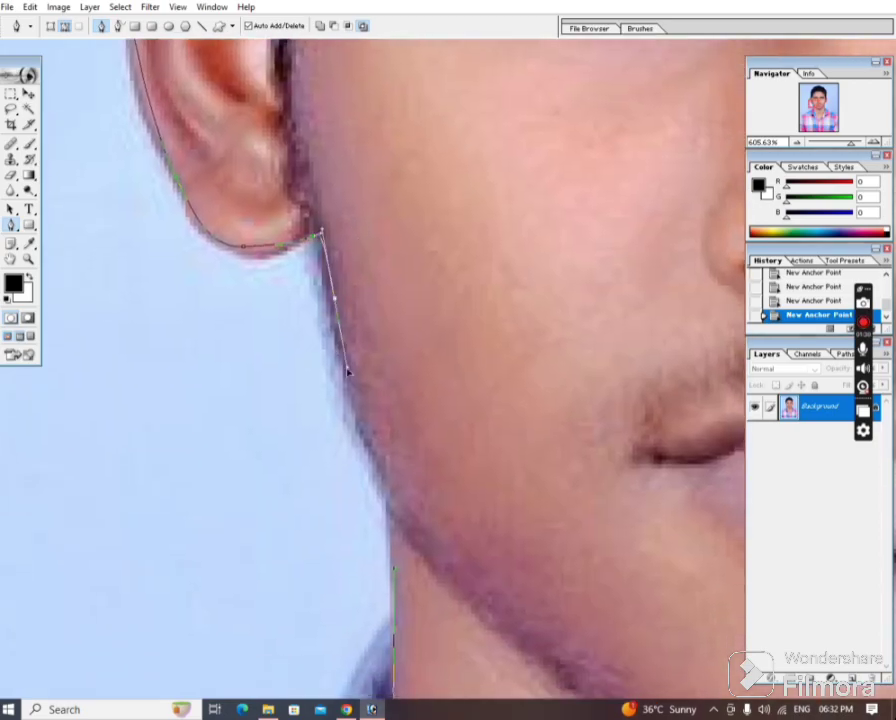
pyautogui.moveTo(344, 370); pyautogui.dragTo(304, 165)
pyautogui.moveTo(338, 271); pyautogui.dragTo(346, 333)
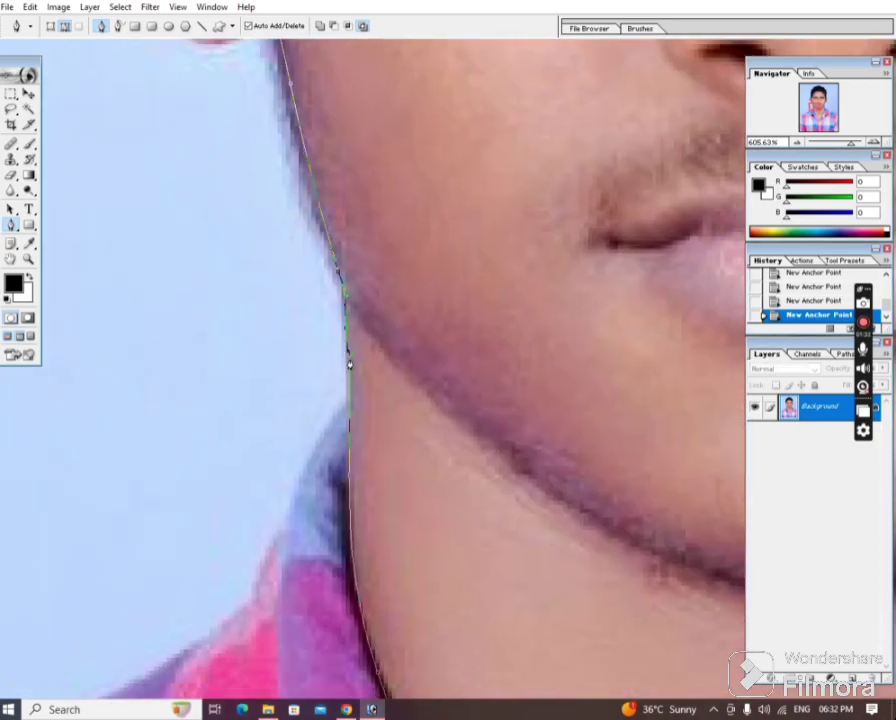
pyautogui.click(349, 364)
# Step: Make a selection from the head-and-neck path with a 1.5-pixel feather radius
pyautogui.rightClick(401, 313)
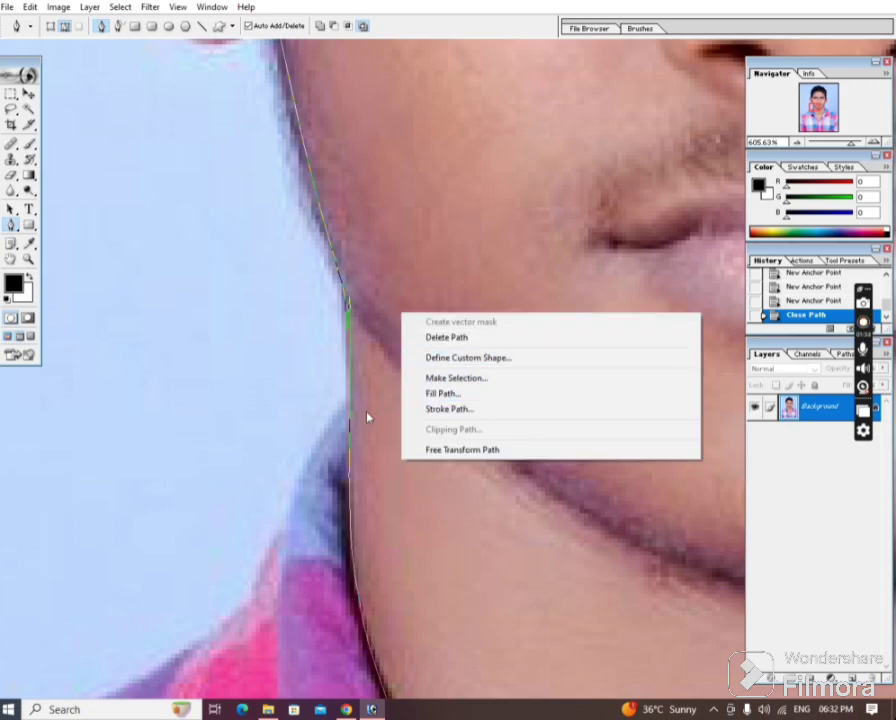
pyautogui.press('Escape')
pyautogui.scroll(-5, 372, 326)
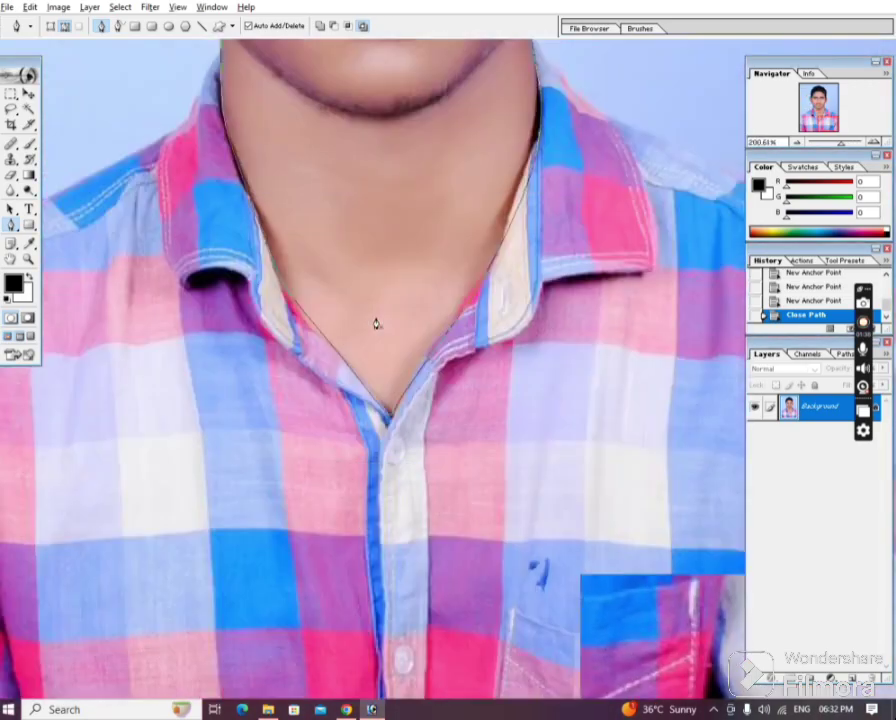
pyautogui.scroll(-2, 375, 323)
pyautogui.rightClick(443, 284)
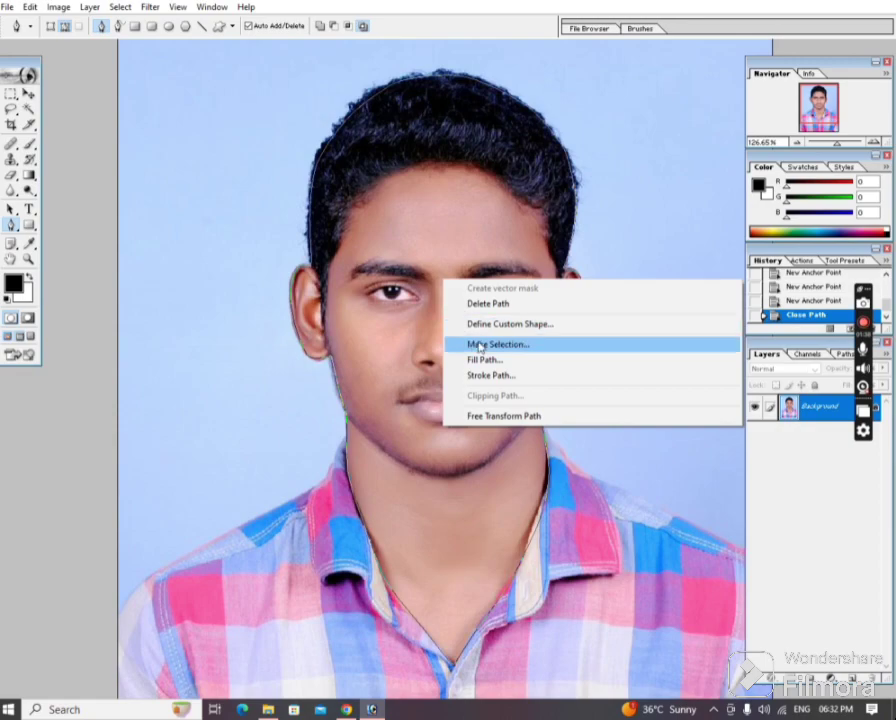
pyautogui.rightClick(403, 343)
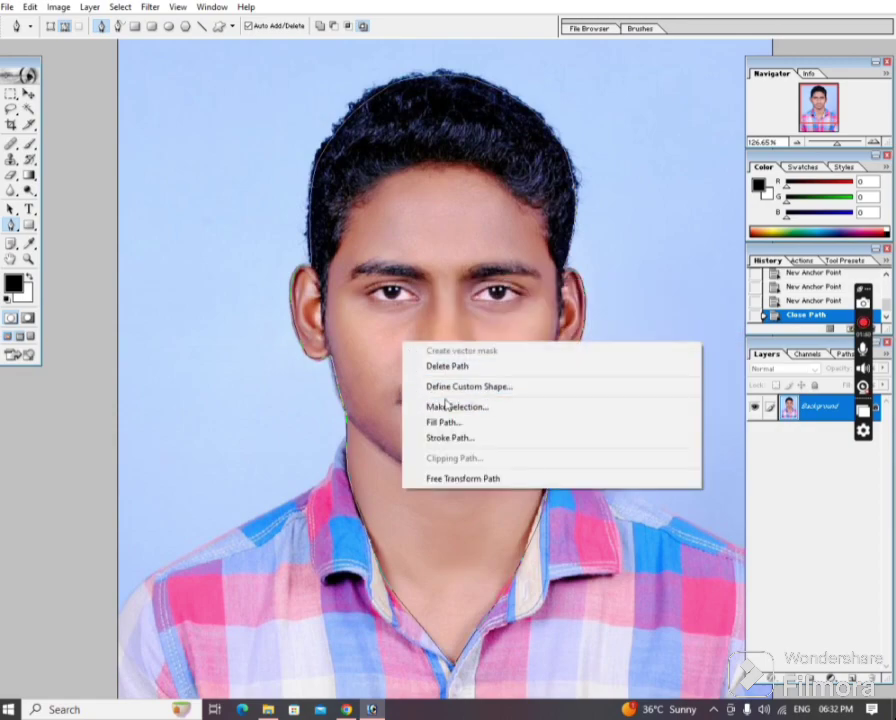
pyautogui.rightClick(321, 206)
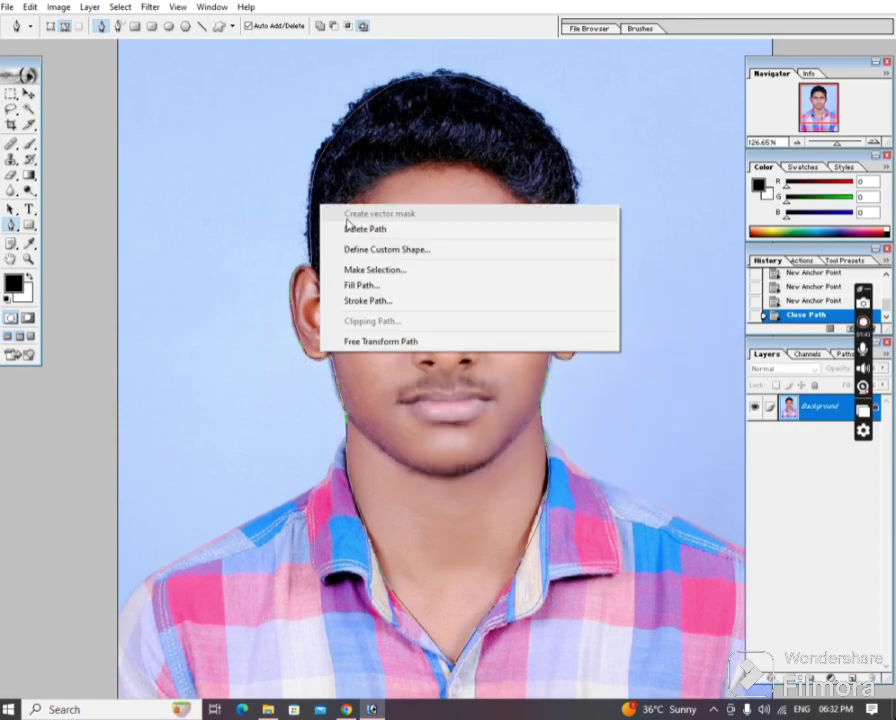
pyautogui.click(378, 270)
pyautogui.write('1.5')
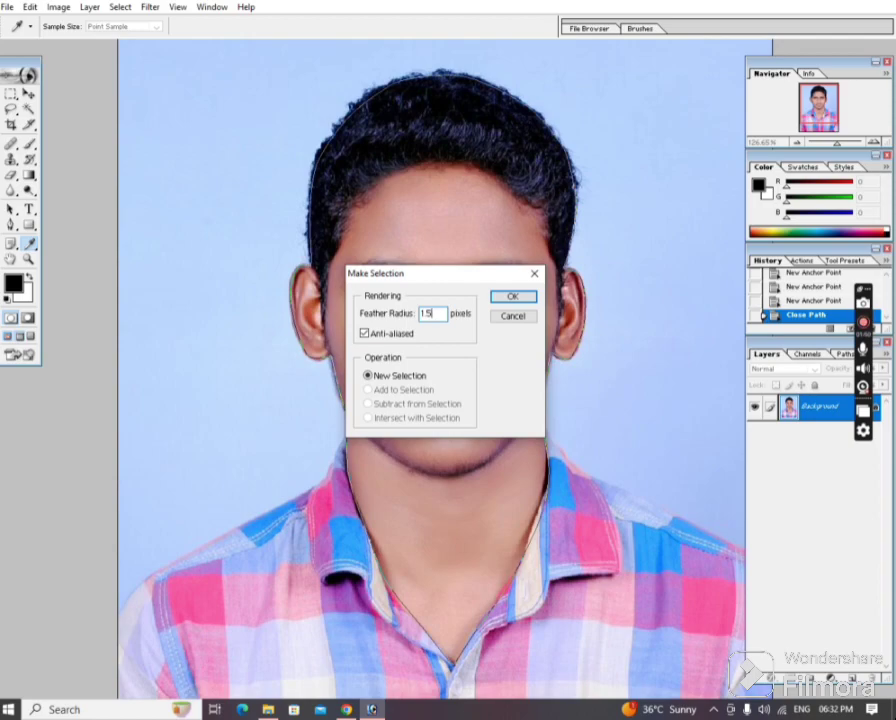
pyautogui.press('Return')
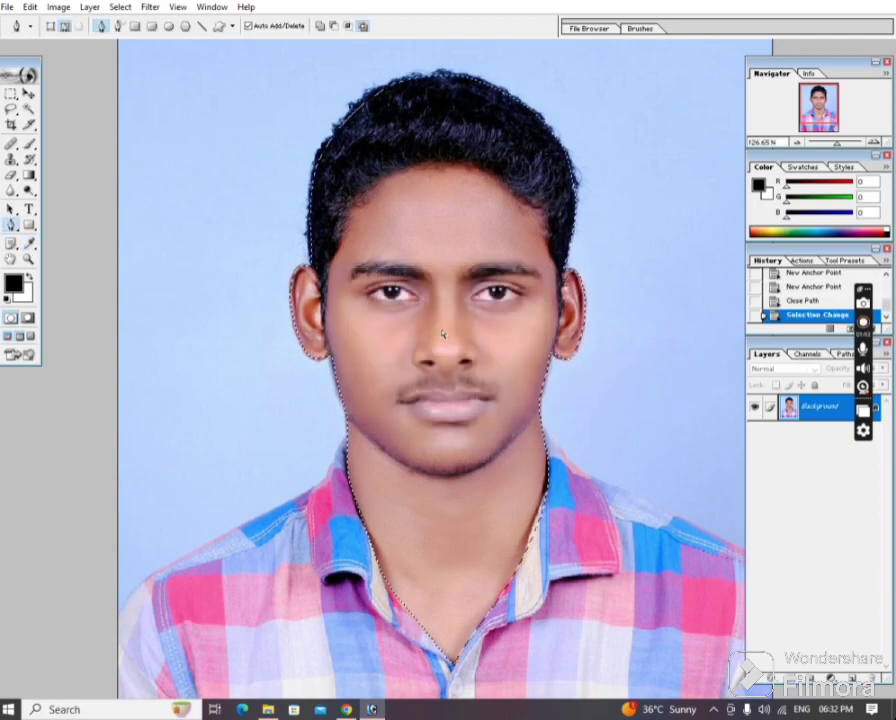
# Step: Create a new 1.5 × 2 inch document at 300 resolution
pyautogui.hotkey('ctrl', 'n')
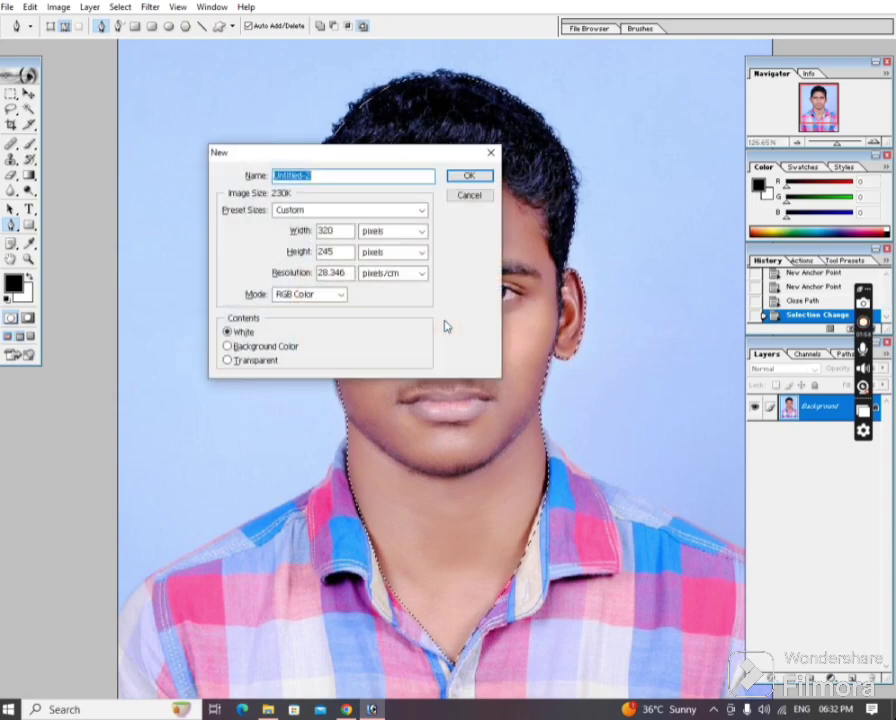
pyautogui.press('Tab')
pyautogui.press('Tab')
pyautogui.write('1.5')
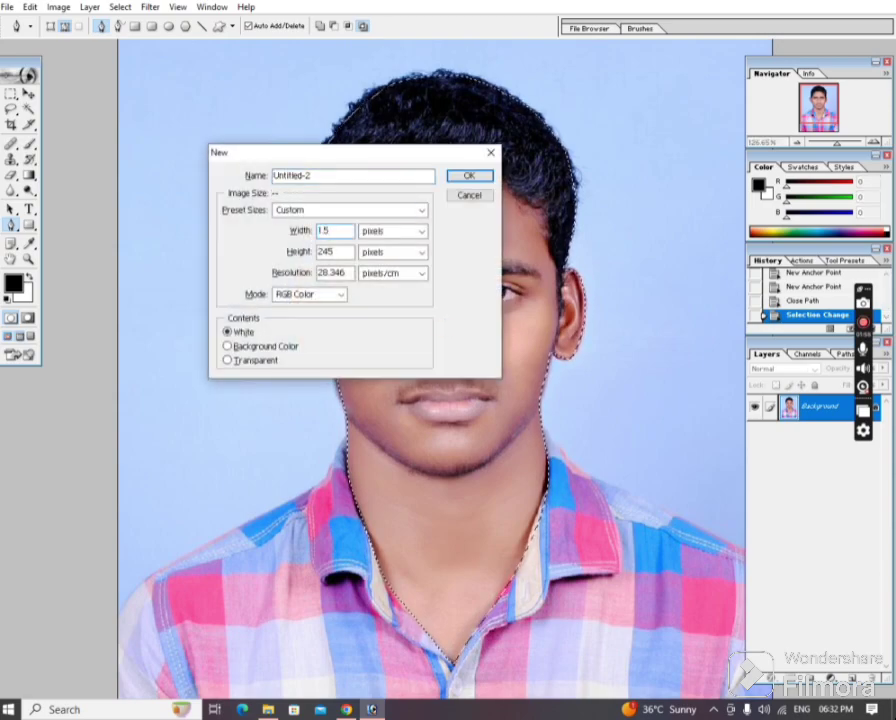
pyautogui.press('Tab')
pyautogui.hotkey('shift', 'Tab')
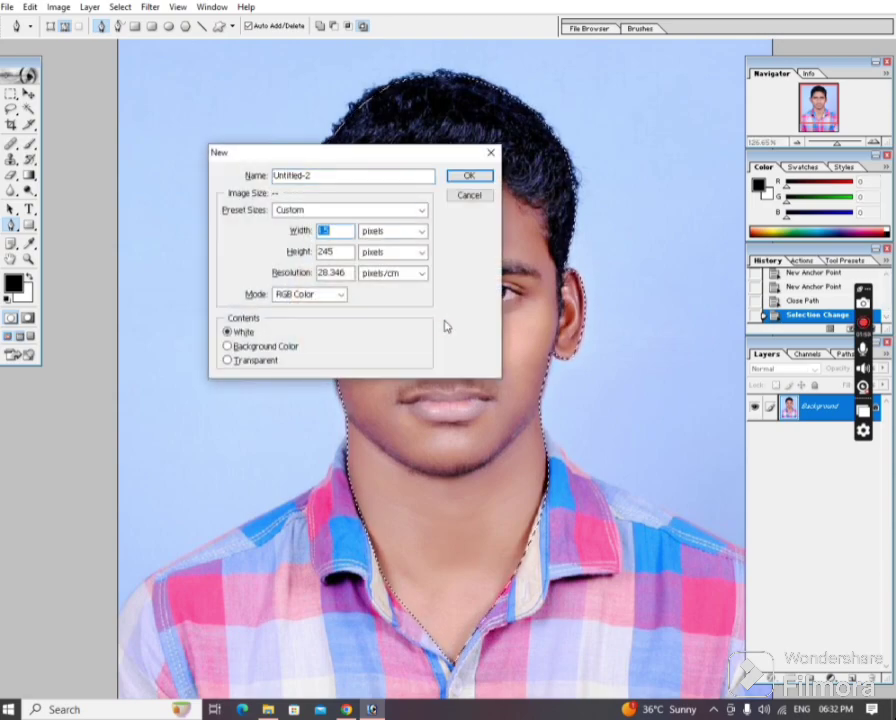
pyautogui.press('Tab')
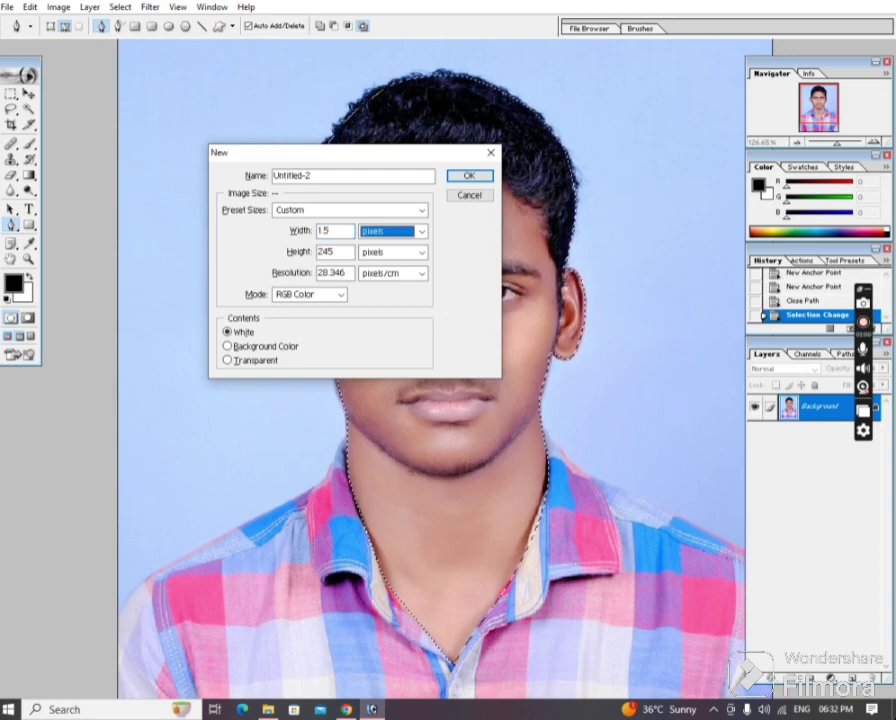
pyautogui.press('Down')
pyautogui.press('Tab')
pyautogui.write('2')
pyautogui.press('Tab')
pyautogui.press('Down')
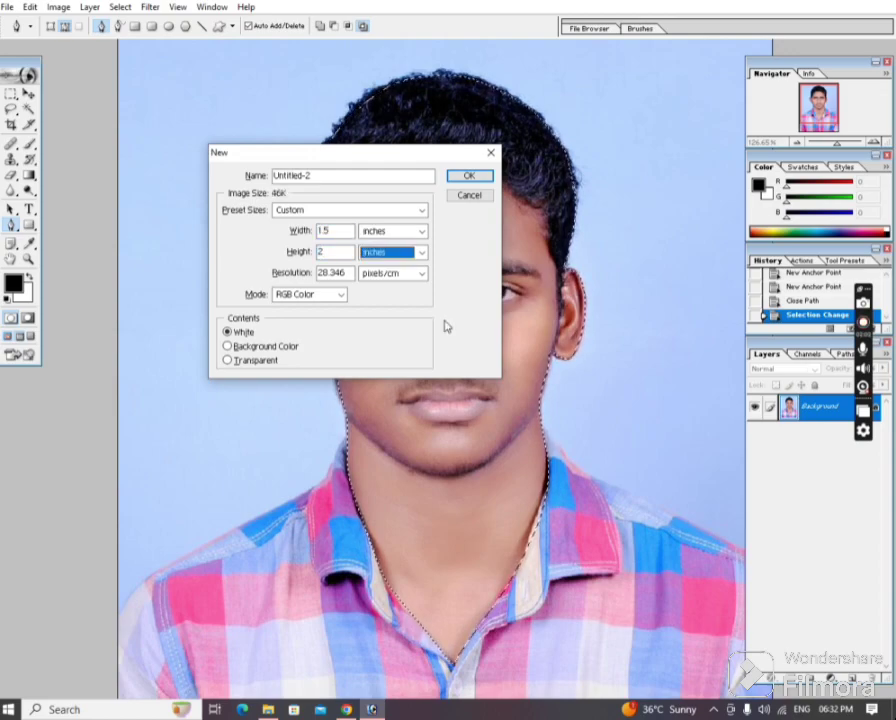
pyautogui.press('Tab')
pyautogui.write('300')
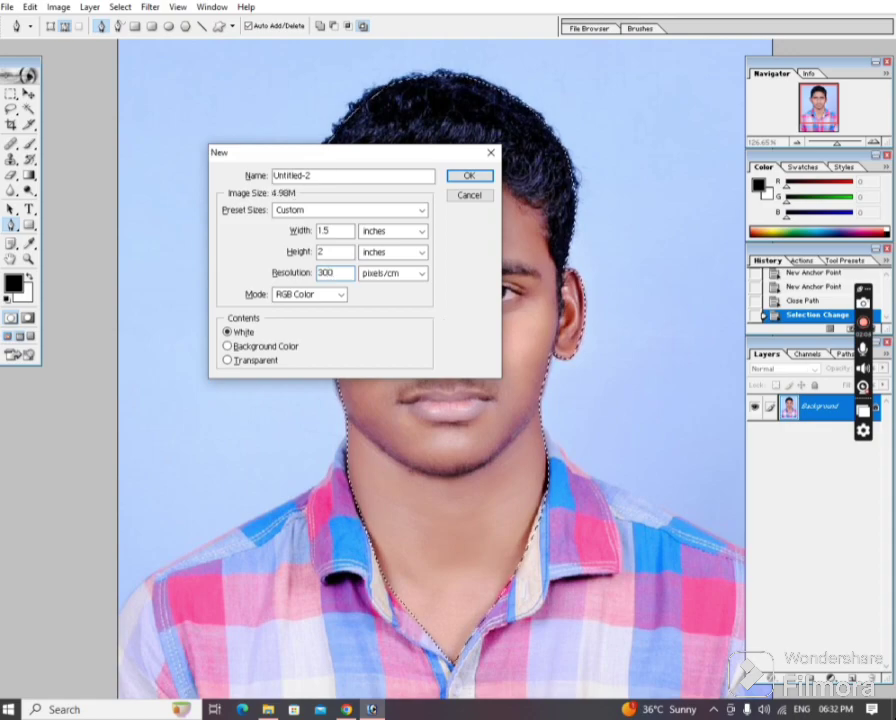
pyautogui.press('Return')
# Step: Paste the cut-out man into the new document and start transforming him
pyautogui.press('v')
pyautogui.hotkey('ctrl', 'v')
pyautogui.hotkey('ctrl', 't')
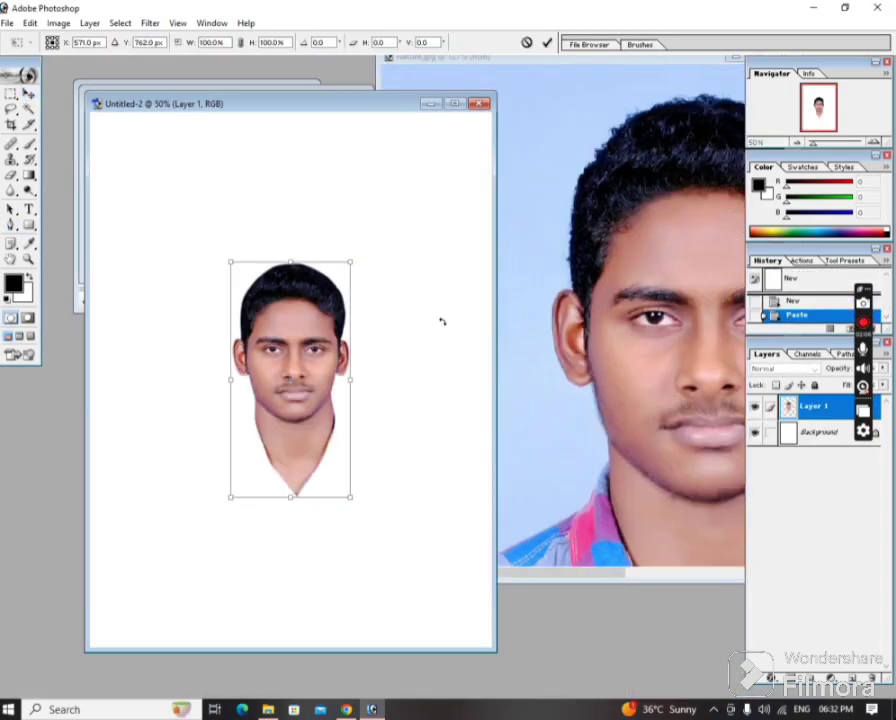
# Step: Drag the suit from Untitled-1 into Untitled-2 and scale it to fill the lower photo
pyautogui.press('Return')
pyautogui.moveTo(344, 115); pyautogui.dragTo(691, 66)
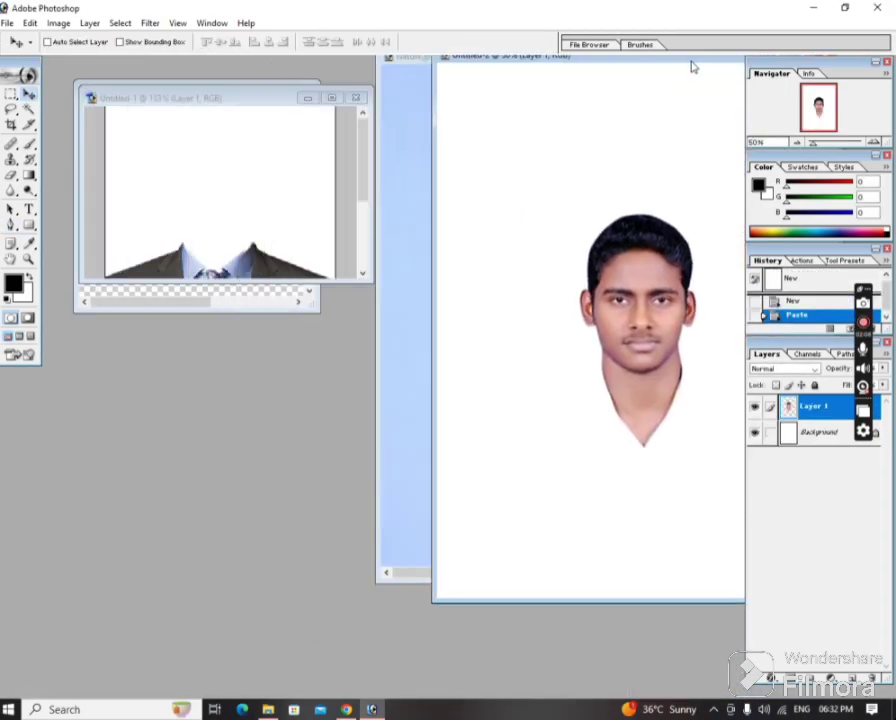
pyautogui.click(267, 211)
pyautogui.moveTo(250, 268); pyautogui.dragTo(600, 285)
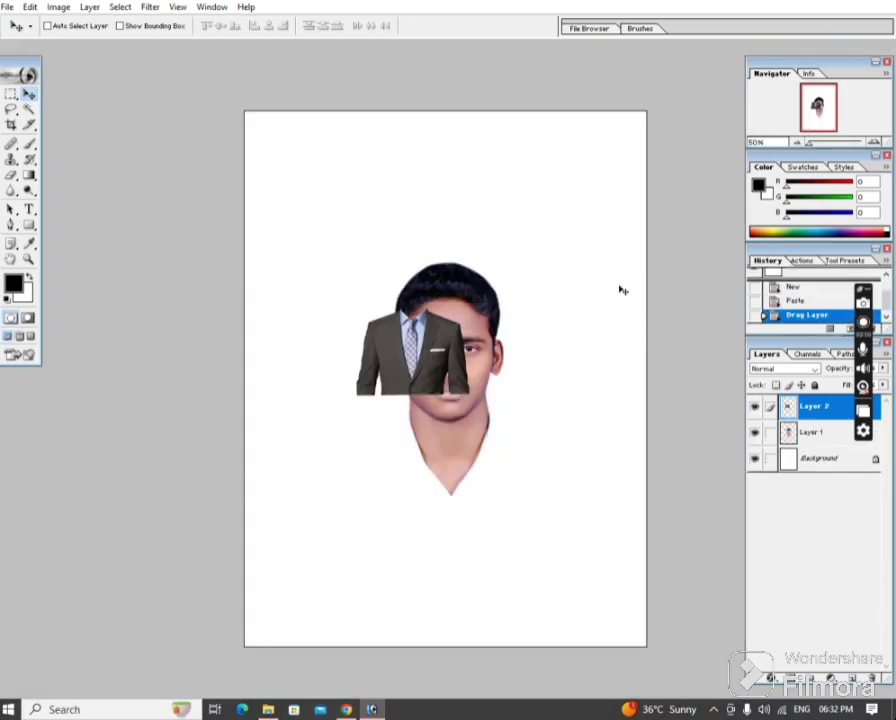
pyautogui.moveTo(446, 290)
pyautogui.mouseDown()
pyautogui.moveTo(446, 440)
pyautogui.moveTo(688, 262)
pyautogui.mouseUp()
pyautogui.hotkey('ctrl', 't')
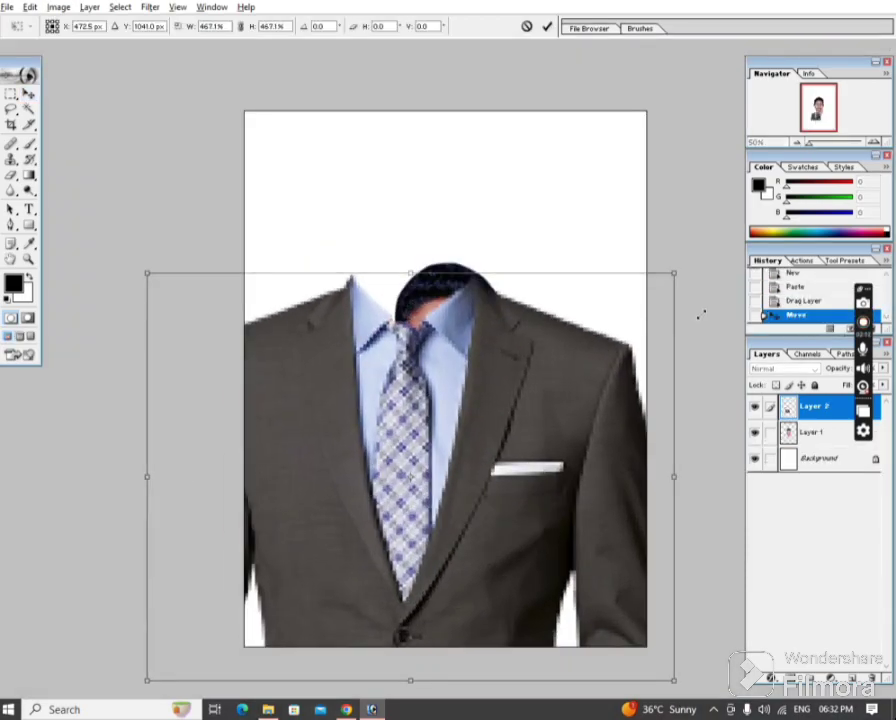
pyautogui.moveTo(518, 430); pyautogui.dragTo(545, 540)
pyautogui.press('Return')
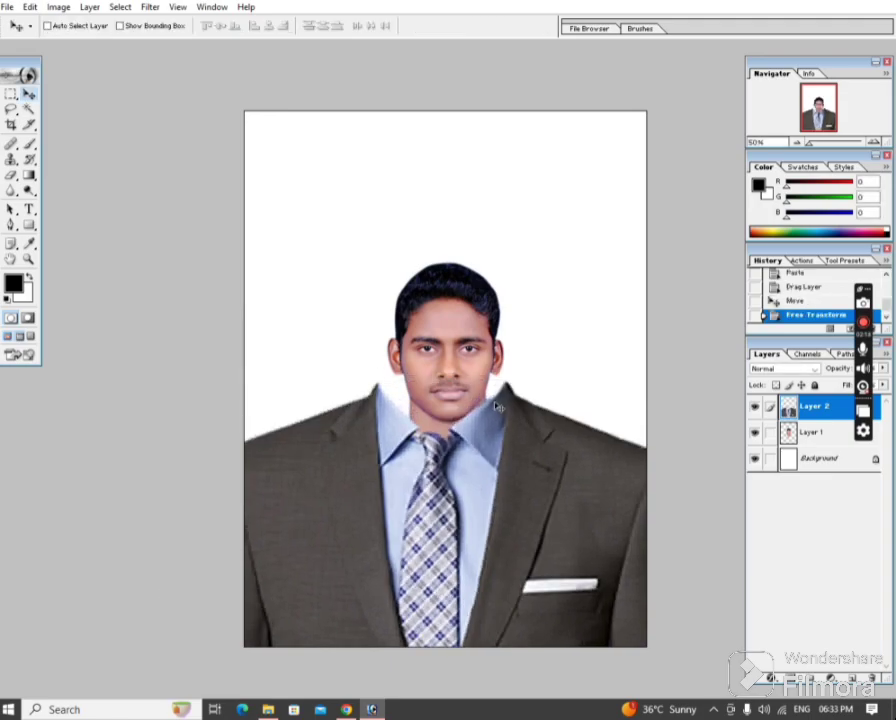
# Step: Raise the head layer above the suit and enlarge it over the collar
pyautogui.click(810, 432)
pyautogui.moveTo(466, 326); pyautogui.dragTo(465, 248)
pyautogui.hotkey('ctrl', 't')
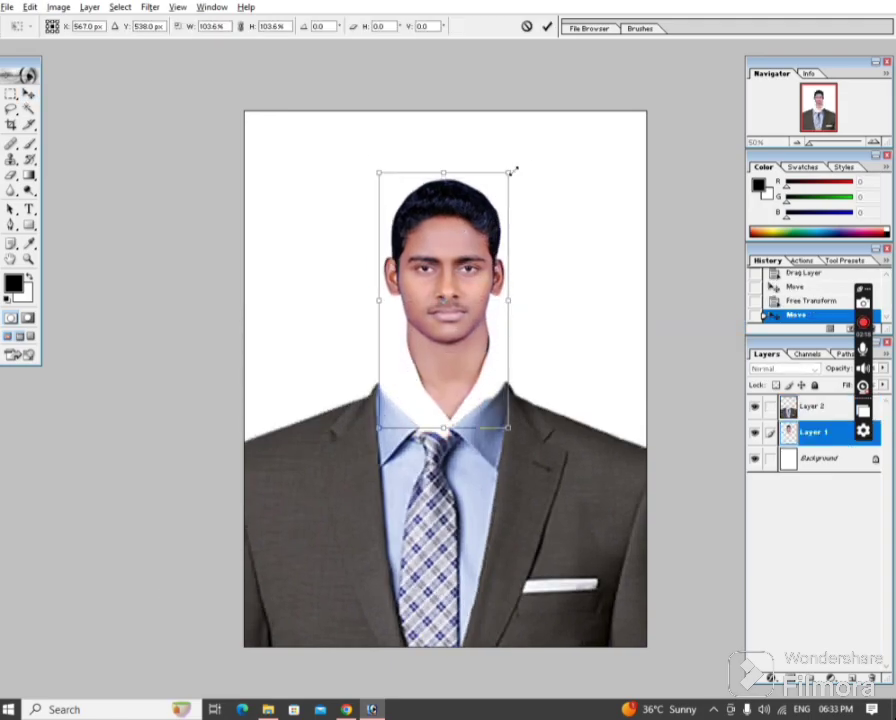
pyautogui.moveTo(496, 190); pyautogui.dragTo(560, 114)
pyautogui.moveTo(465, 280); pyautogui.dragTo(452, 306)
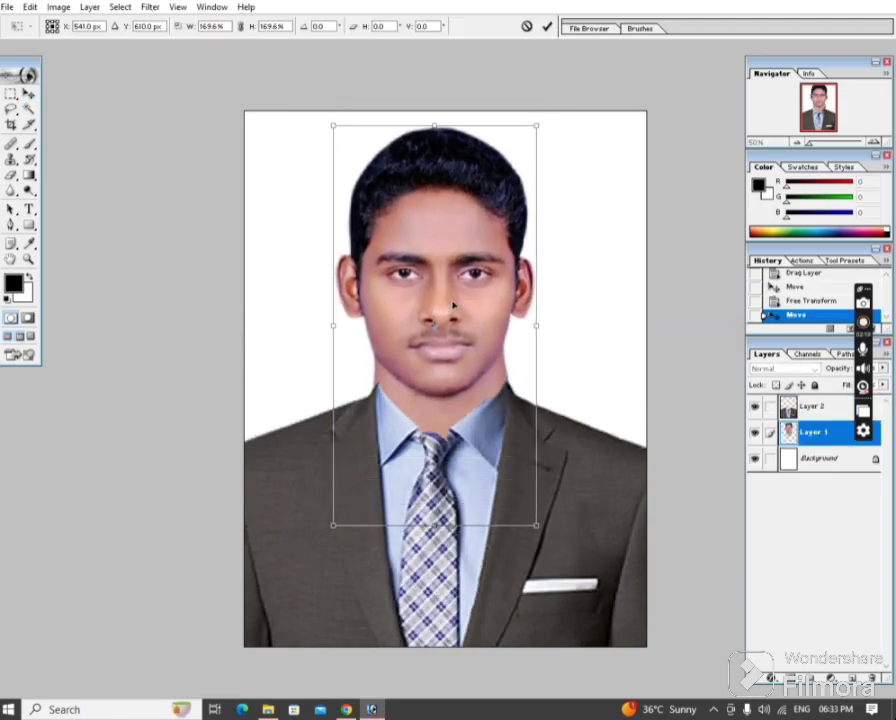
pyautogui.press('Return')
pyautogui.hotkey('ctrl', '0')
# Step: Nudge and resize the suit layer, raising its top edge
pyautogui.rightClick(516, 456)
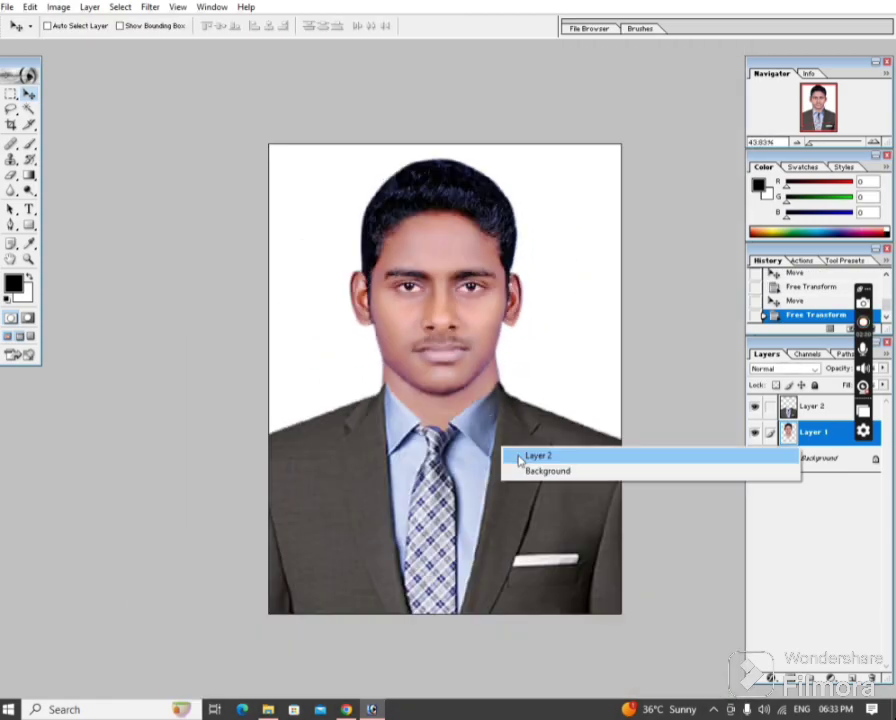
pyautogui.click(520, 457)
pyautogui.moveTo(519, 465); pyautogui.dragTo(519, 473)
pyautogui.hotkey('ctrl', 't')
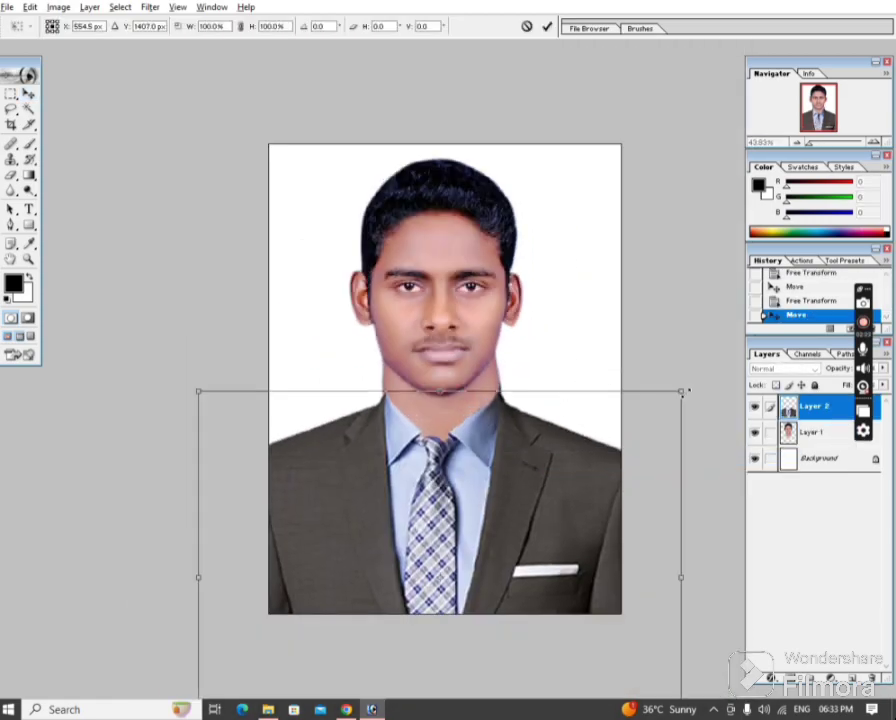
pyautogui.moveTo(686, 391); pyautogui.dragTo(668, 381)
pyautogui.press('Return')
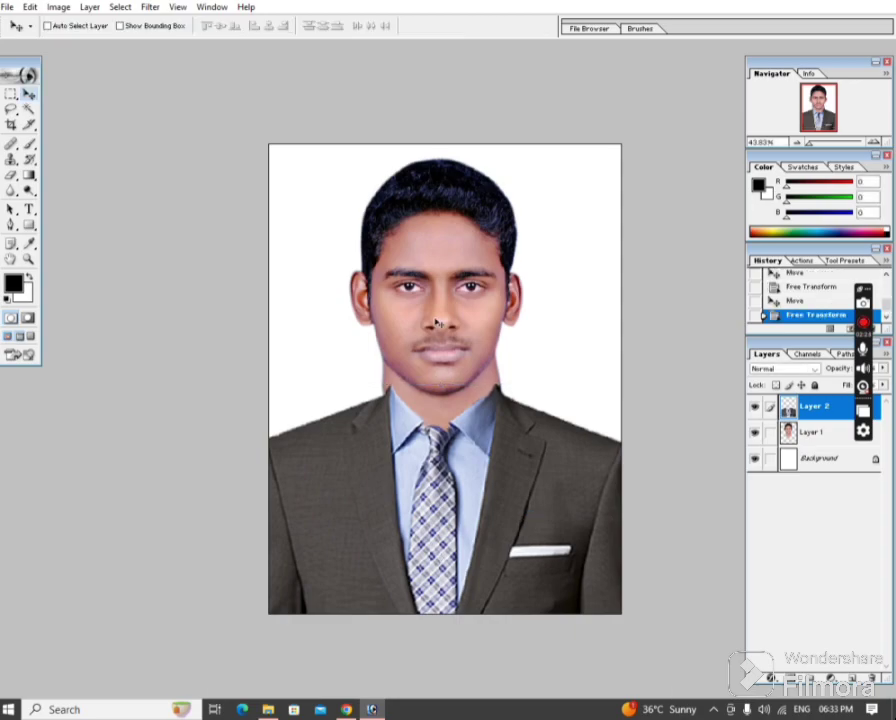
# Step: Shrink the head layer slightly and shift it down and right
pyautogui.click(812, 431)
pyautogui.hotkey('ctrl', 't')
pyautogui.moveTo(520, 155); pyautogui.dragTo(515, 177)
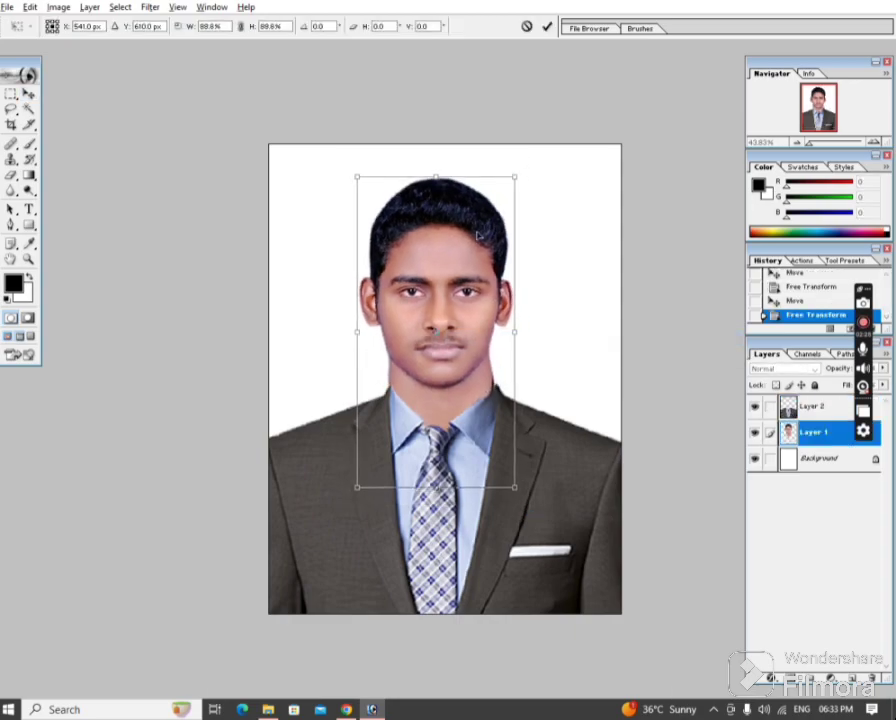
pyautogui.moveTo(477, 235)
pyautogui.mouseDown()
pyautogui.moveTo(482, 245)
pyautogui.moveTo(466, 280)
pyautogui.mouseUp()
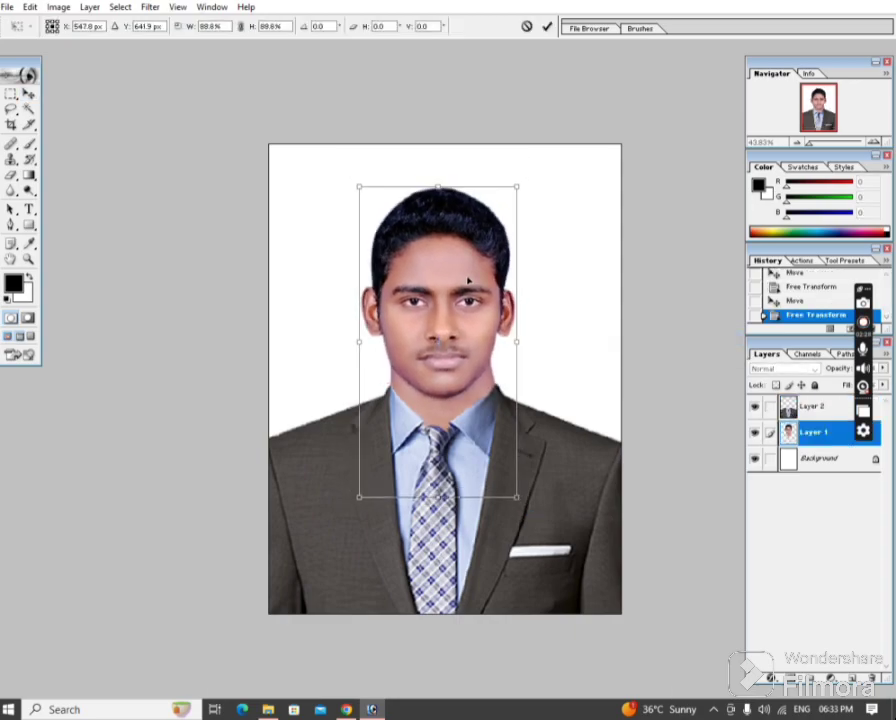
pyautogui.press('Return')
pyautogui.press('Right')
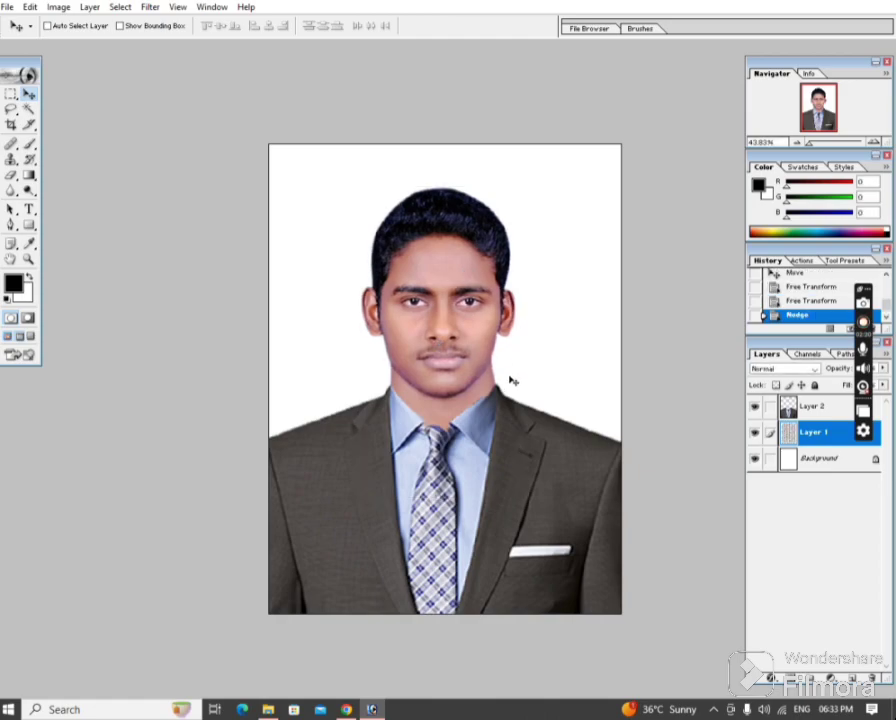
# Step: Scale the suit to about 89% and move it up under the chin
pyautogui.rightClick(508, 426)
pyautogui.click(530, 438)
pyautogui.hotkey('ctrl', 't')
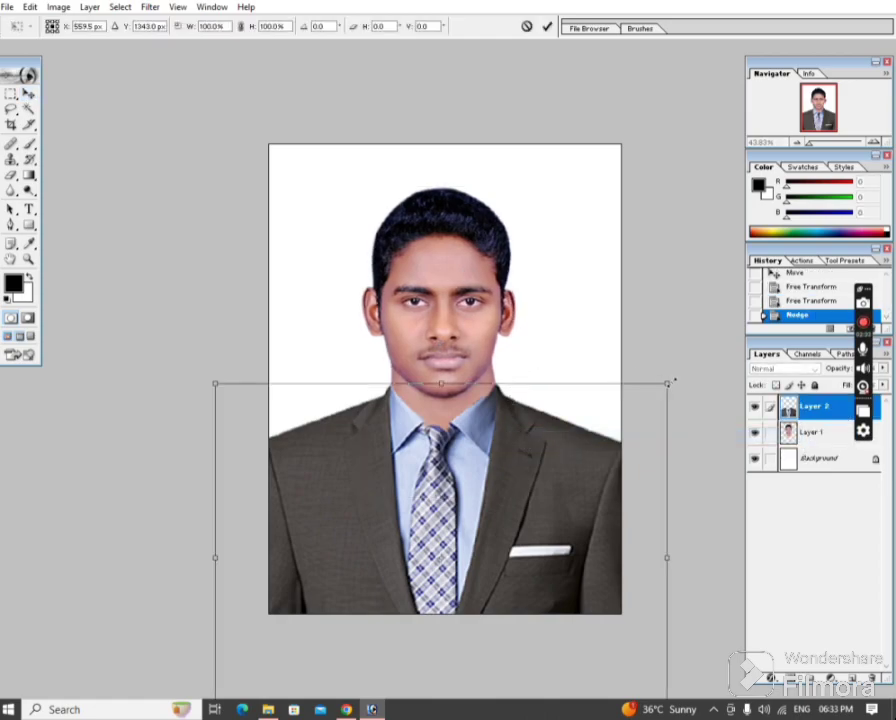
pyautogui.moveTo(674, 380); pyautogui.dragTo(622, 418)
pyautogui.moveTo(514, 524); pyautogui.dragTo(535, 512)
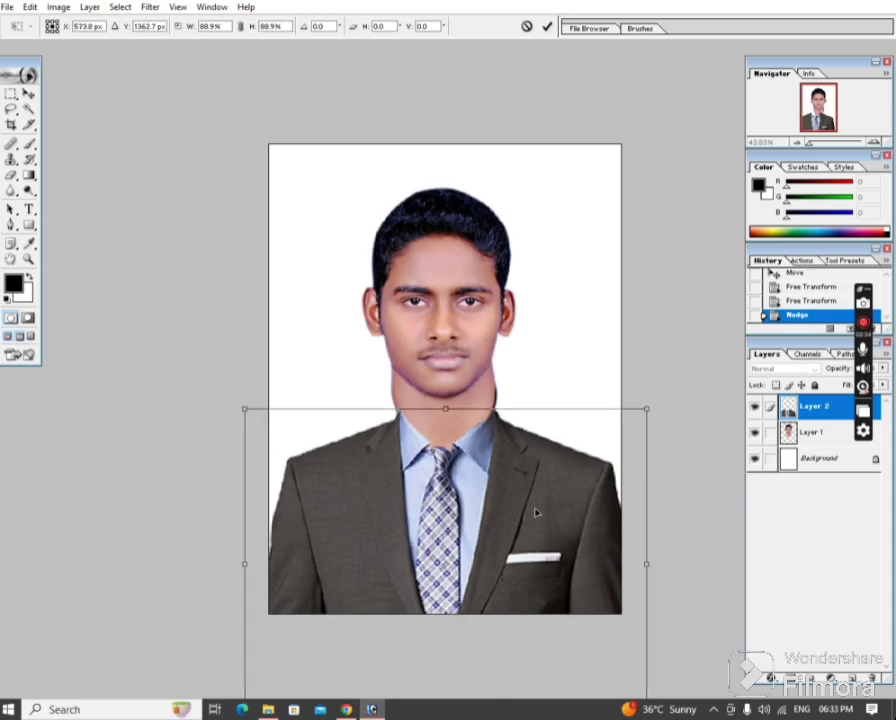
pyautogui.press('Return')
# Step: Lower and rescale the head to about 94% so the neck meets the collar
pyautogui.rightClick(456, 322)
pyautogui.click(474, 332)
pyautogui.moveTo(463, 340); pyautogui.dragTo(463, 360)
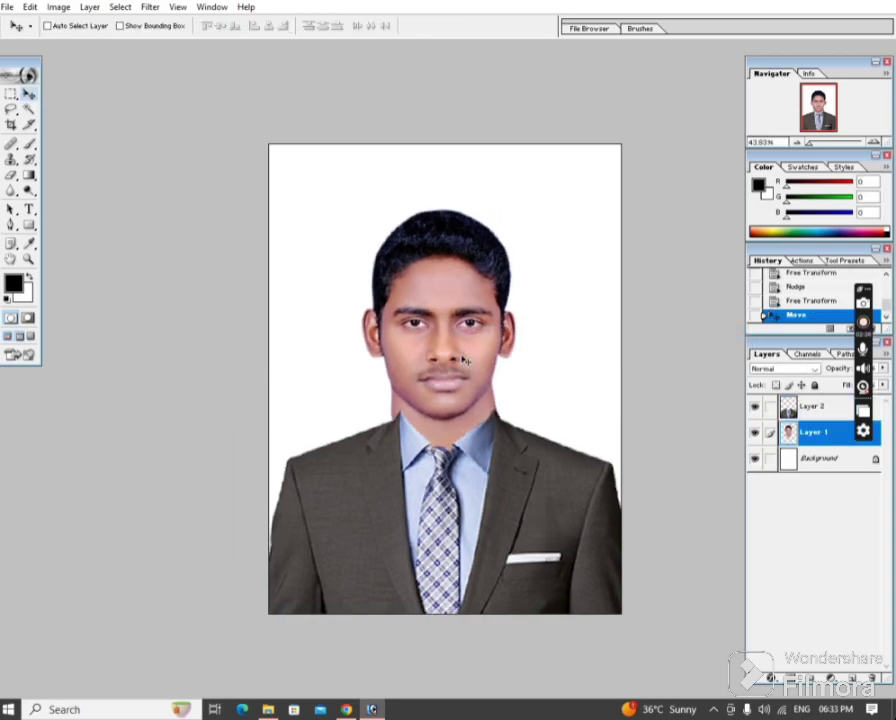
pyautogui.hotkey('ctrl', 't')
pyautogui.moveTo(516, 207); pyautogui.dragTo(514, 216)
pyautogui.moveTo(475, 318); pyautogui.dragTo(481, 323)
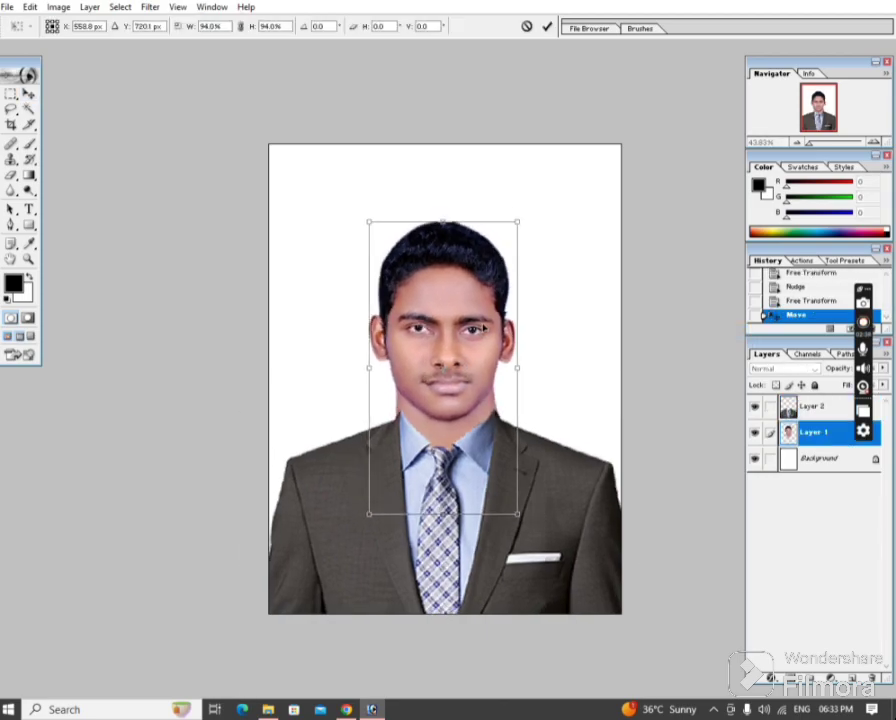
pyautogui.press('Return')
pyautogui.hotkey('ctrl', '-')
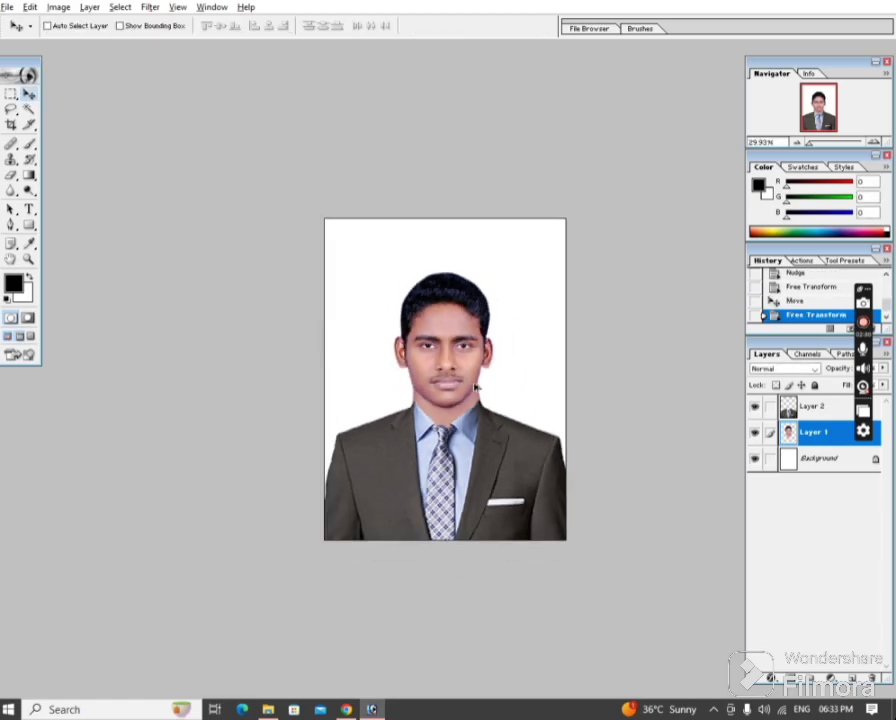
pyautogui.hotkey('ctrl', '+')
pyautogui.click(822, 408)
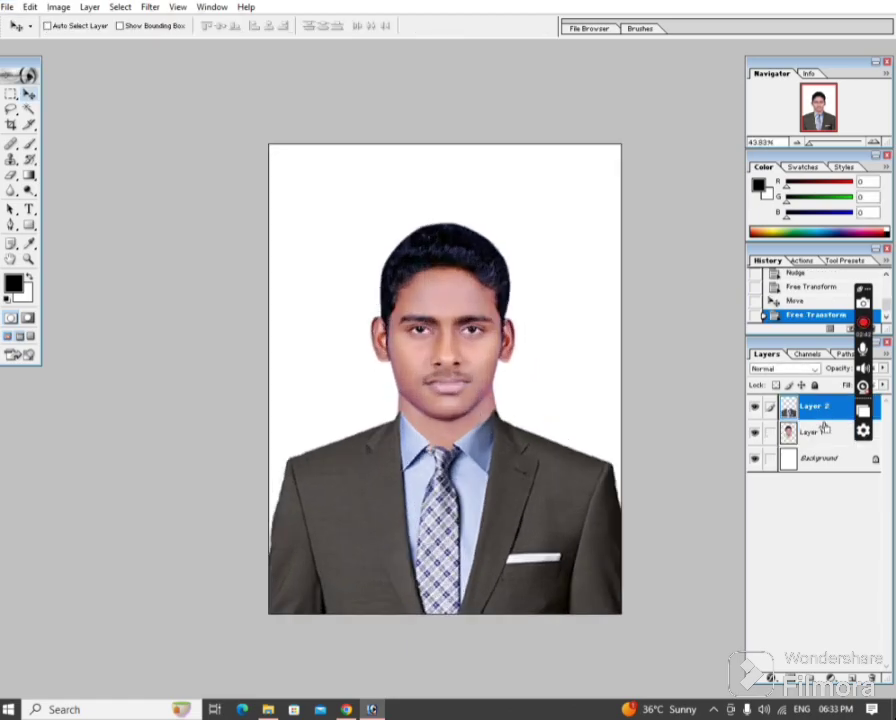
# Step: Enlarge the suit layer (Layer 2) to about 125%
pyautogui.keyDown('ctrl'); pyautogui.click(824, 428); pyautogui.keyUp('ctrl')
pyautogui.hotkey('ctrl', 'd')
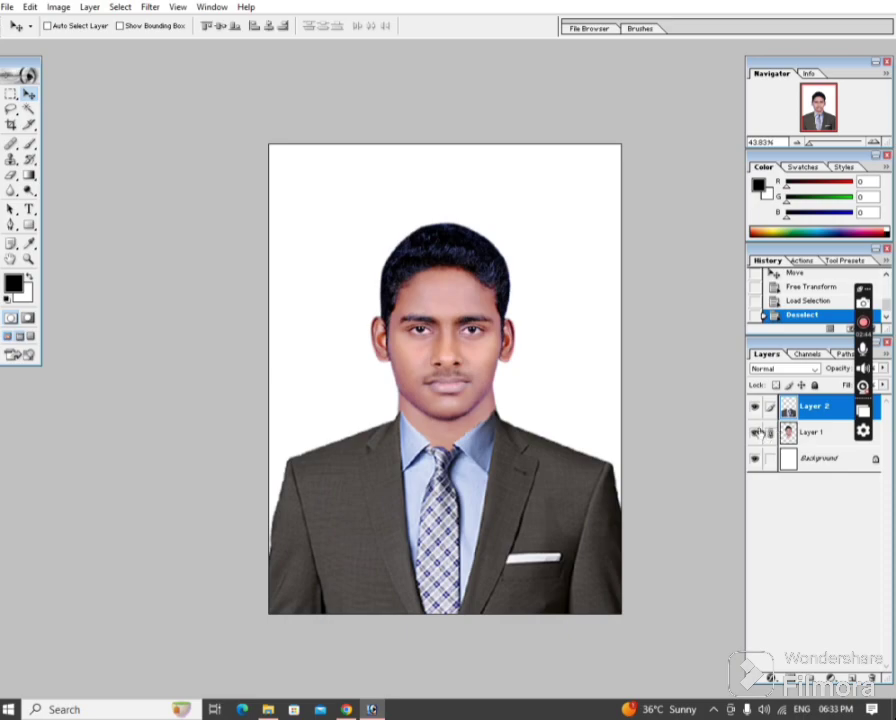
pyautogui.hotkey('ctrl', 't')
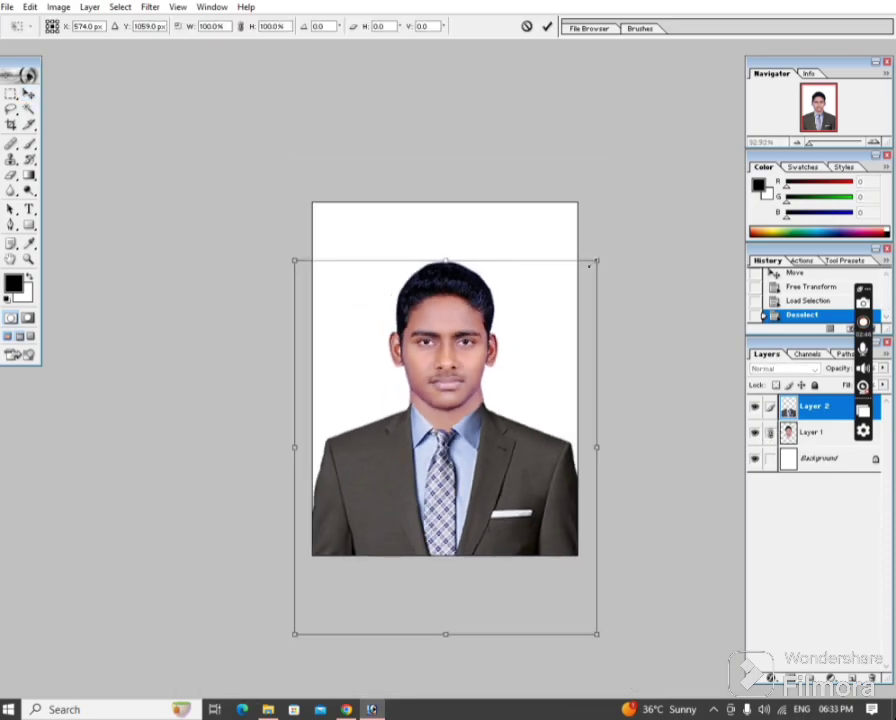
pyautogui.moveTo(589, 266); pyautogui.dragTo(634, 213)
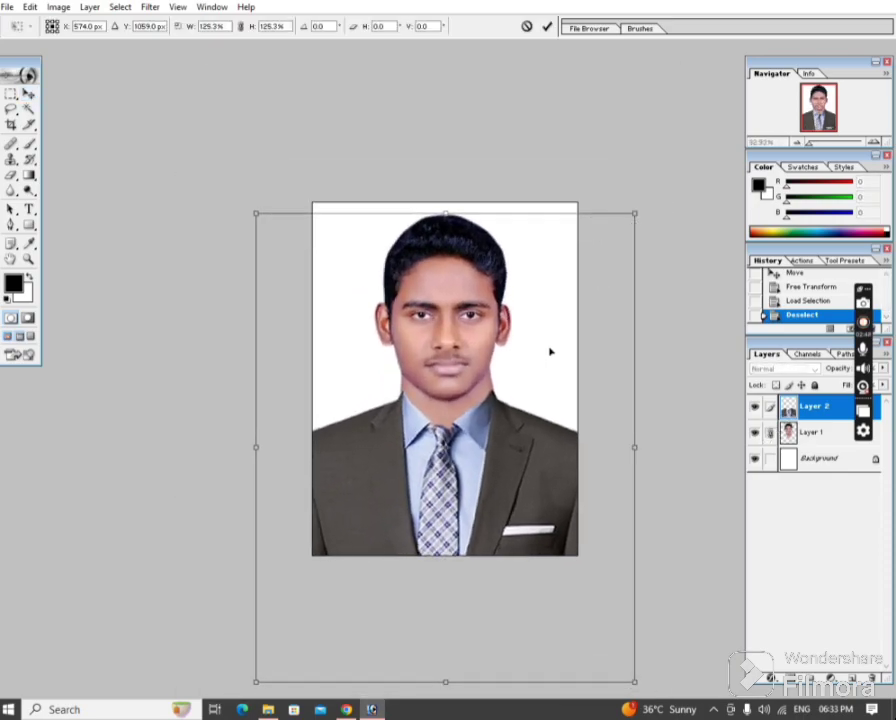
pyautogui.press('Return')
pyautogui.hotkey('ctrl', '0')
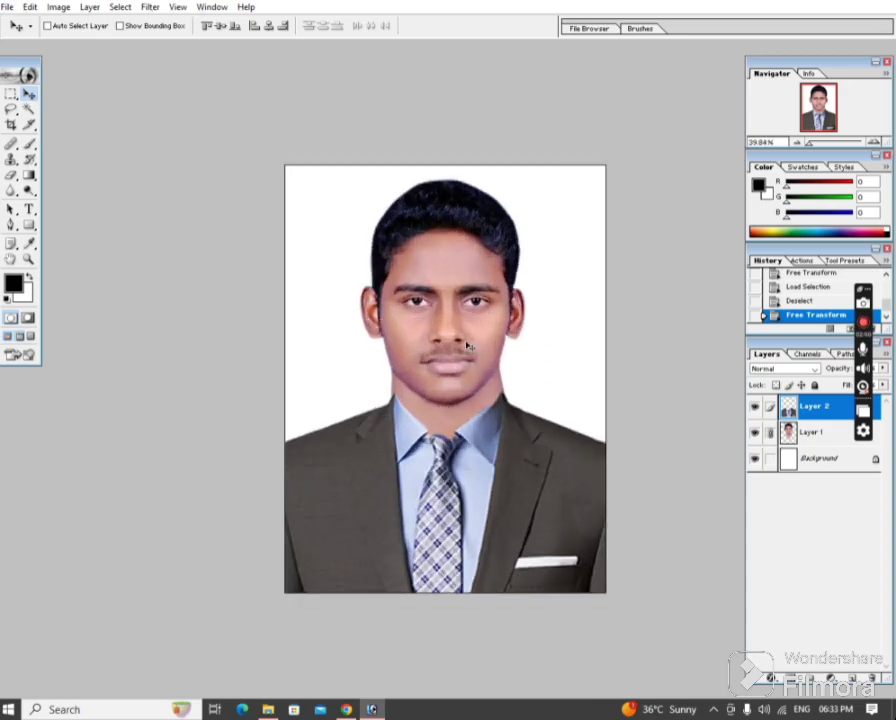
# Step: Shrink the face layer (Layer 1) slightly, finishing at 98.6%
pyautogui.hotkey('alt', '[')
pyautogui.hotkey('ctrl', 't')
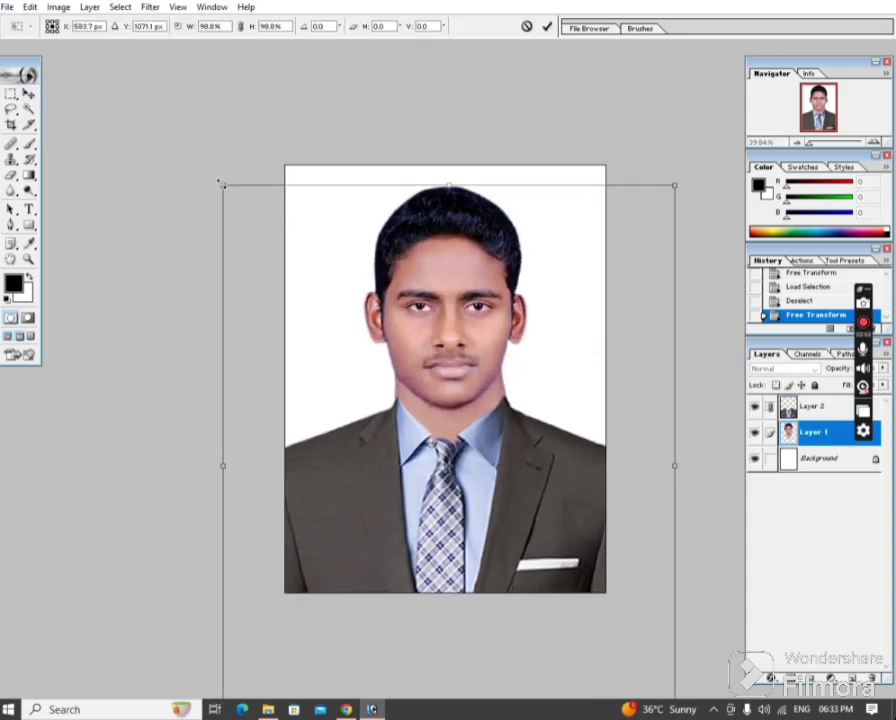
pyautogui.press('Return')
pyautogui.hotkey('ctrl', 't')
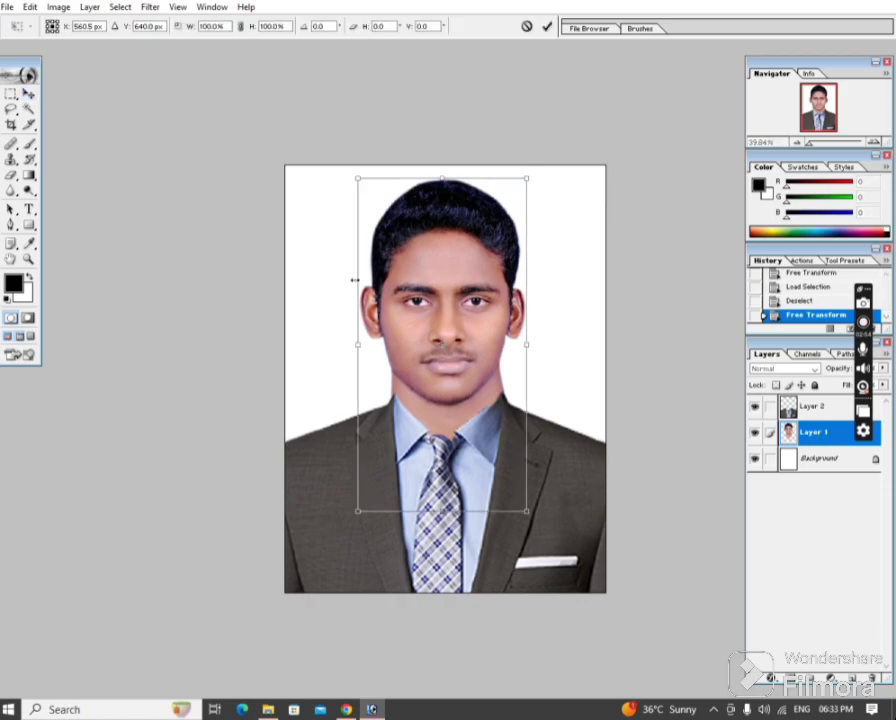
pyautogui.moveTo(357, 177); pyautogui.dragTo(362, 190)
pyautogui.press('Return')
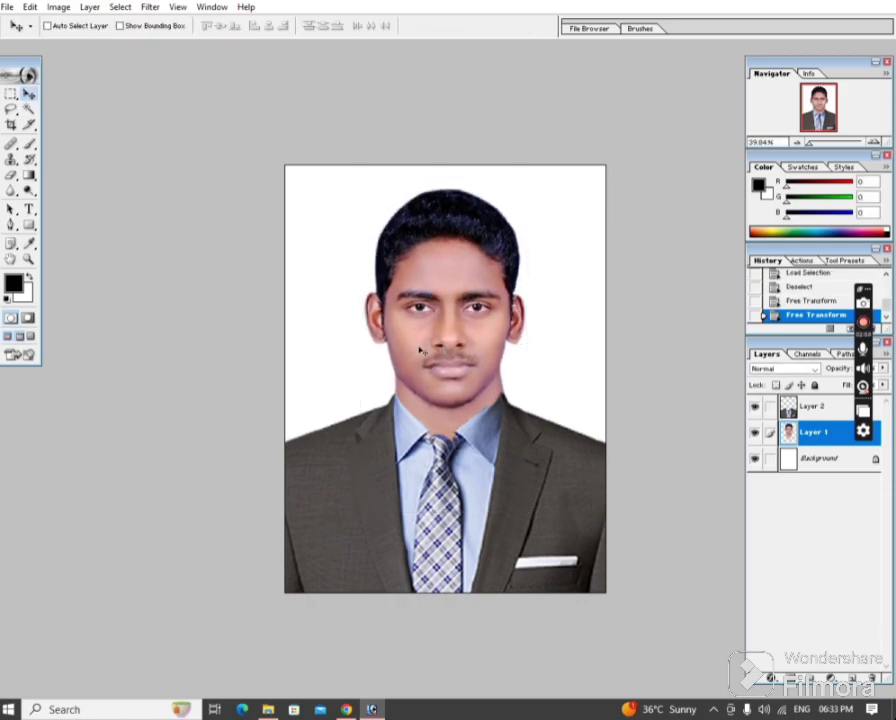
pyautogui.scroll(-2, 420, 354)
pyautogui.scroll(-1, 440, 345)
pyautogui.scroll(3, 460, 330)
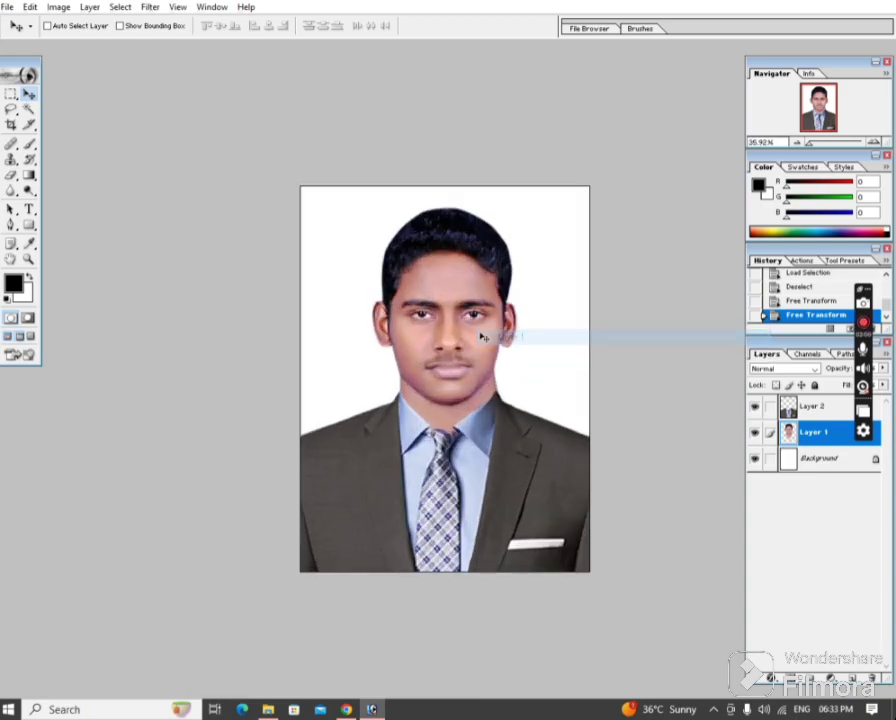
pyautogui.hotkey('ctrl', 't')
pyautogui.moveTo(516, 500); pyautogui.dragTo(512, 495)
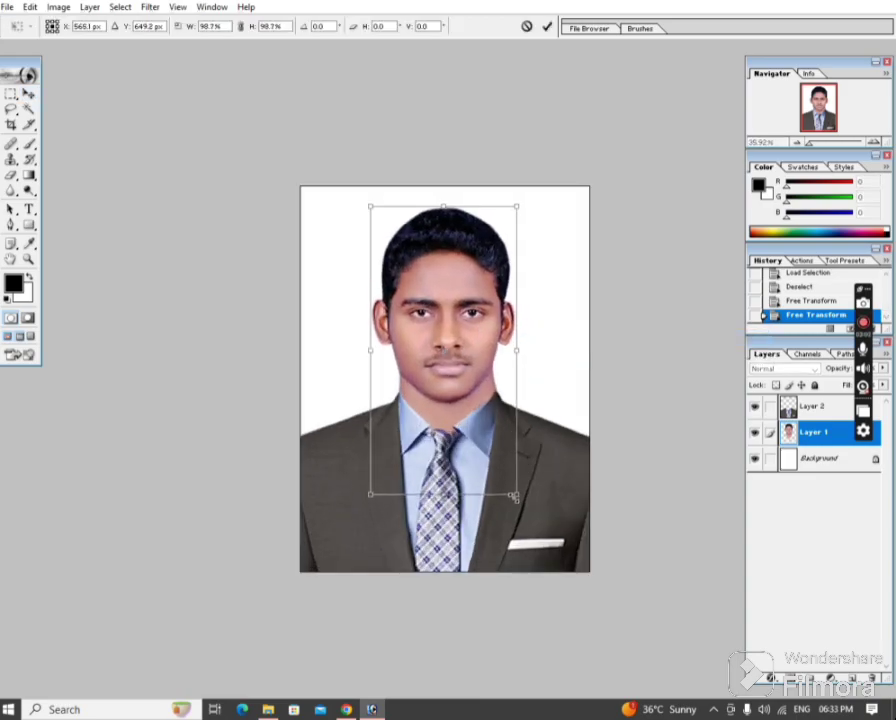
pyautogui.press('Return')
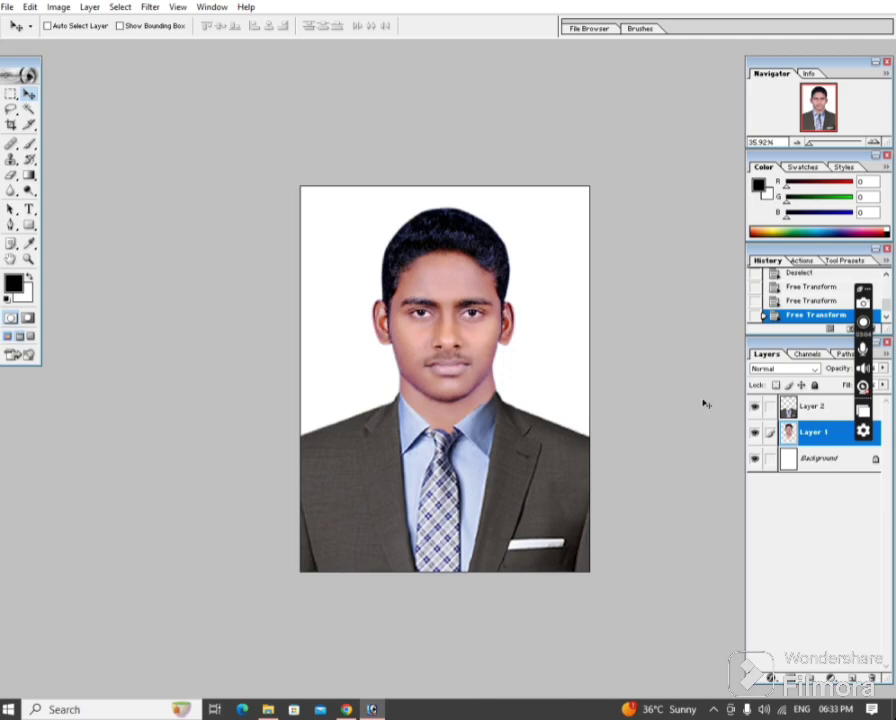
# Step: Enlarge the suit layer (Layer 2) evenly to 104% and zoom to check the fit
pyautogui.click(806, 410)
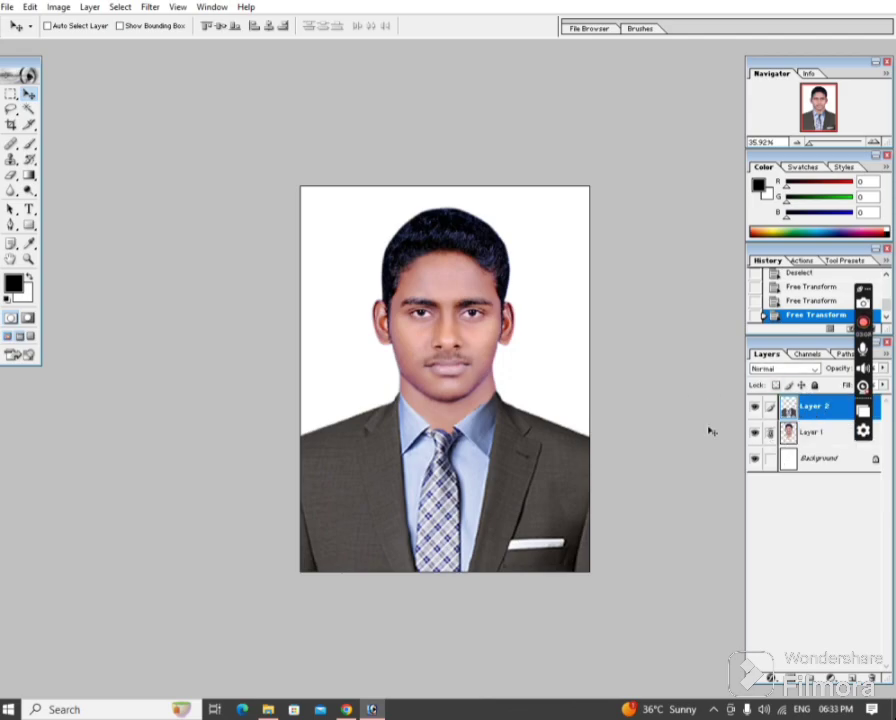
pyautogui.hotkey('ctrl', 't')
pyautogui.moveTo(657, 206); pyautogui.dragTo(678, 206)
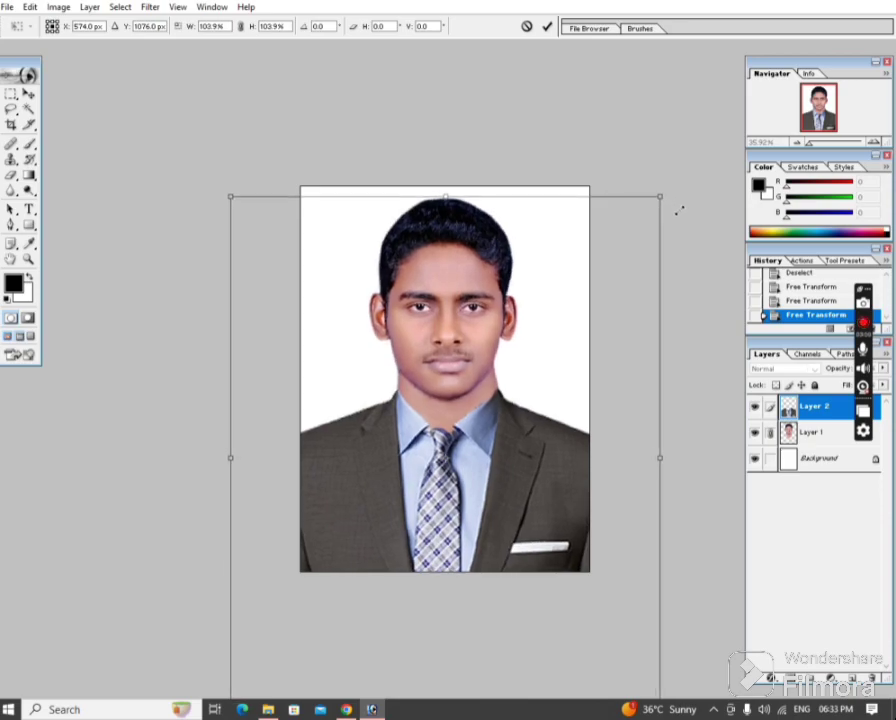
pyautogui.moveTo(741, 250); pyautogui.dragTo(678, 245)
pyautogui.press('Return')
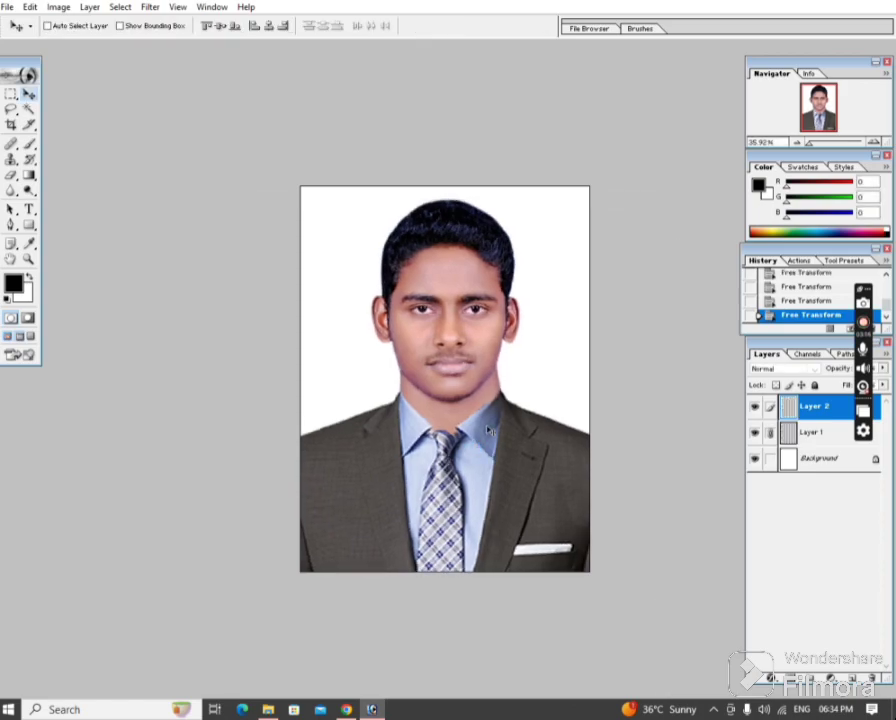
pyautogui.hotkey('ctrl', '0')
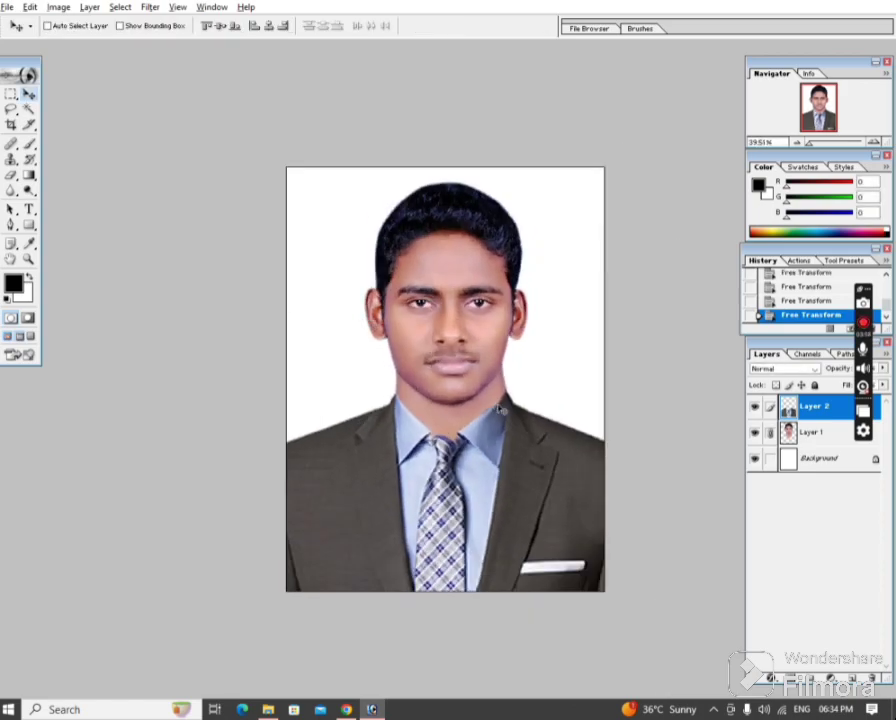
pyautogui.hotkey('ctrl', '+')
pyautogui.hotkey('ctrl', '+')
pyautogui.hotkey('ctrl', '-')
pyautogui.hotkey('ctrl', '-')
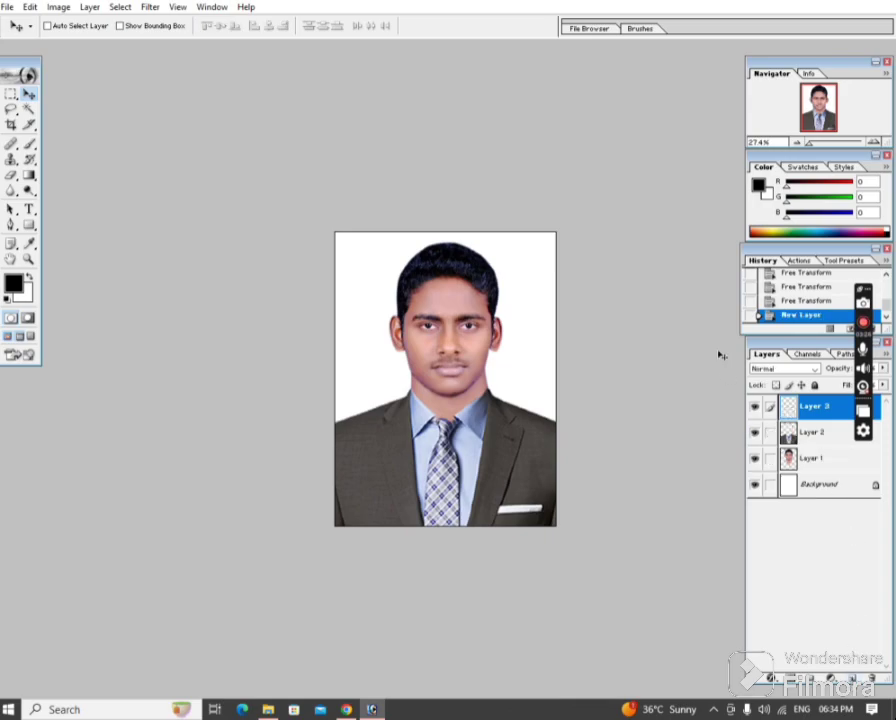
# Step: Select the new empty Layer 3 and move the Layers palette nearer the photo
pyautogui.rightClick(546, 290)
pyautogui.click(560, 296)
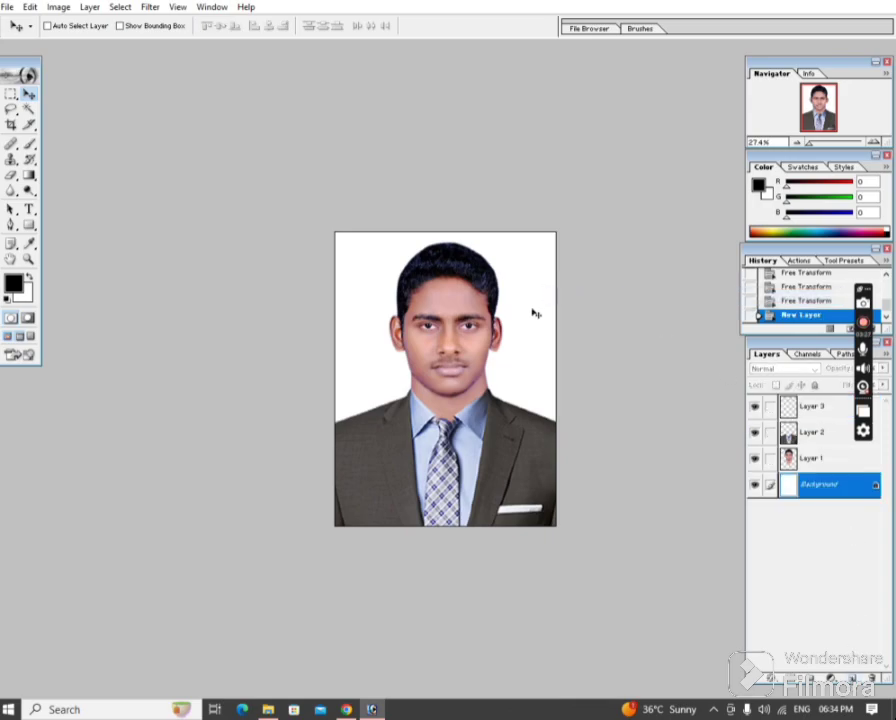
pyautogui.click(820, 410)
pyautogui.moveTo(821, 353); pyautogui.dragTo(741, 270)
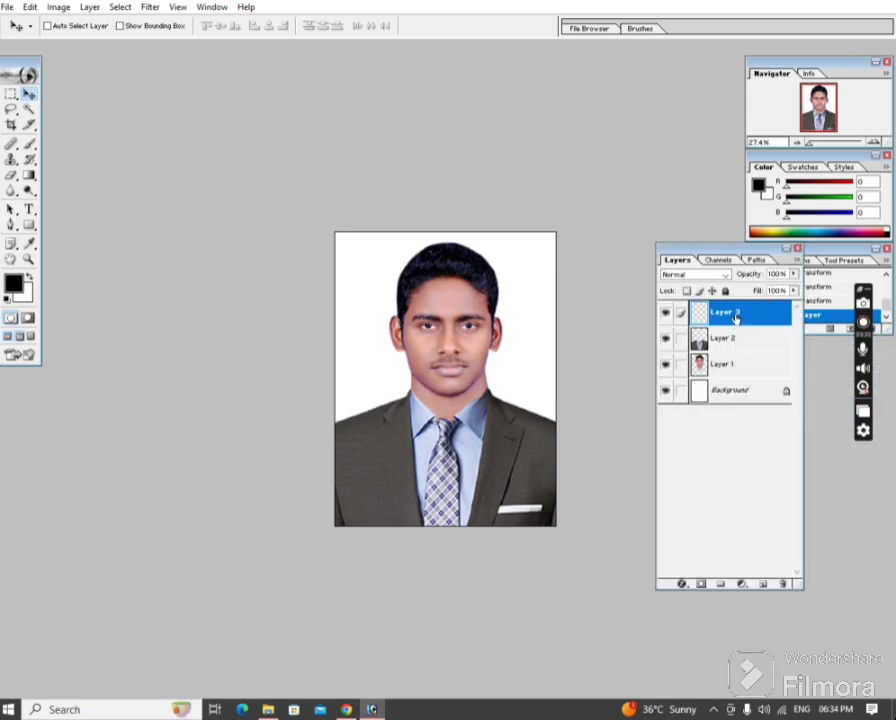
# Step: Set the background colour to light blue #4DA5FF
pyautogui.click(24, 294)
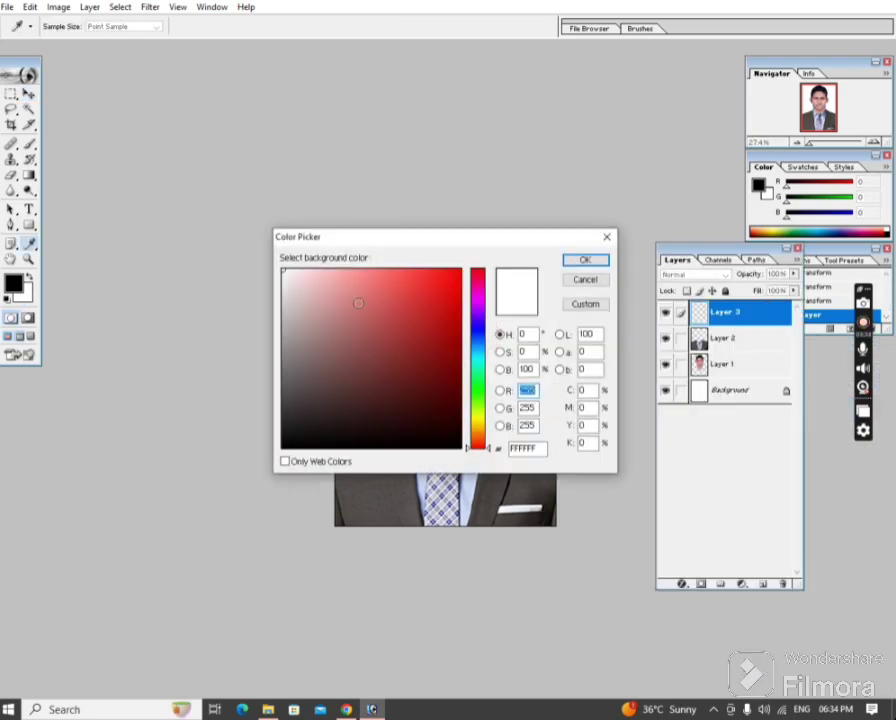
pyautogui.click(478, 350)
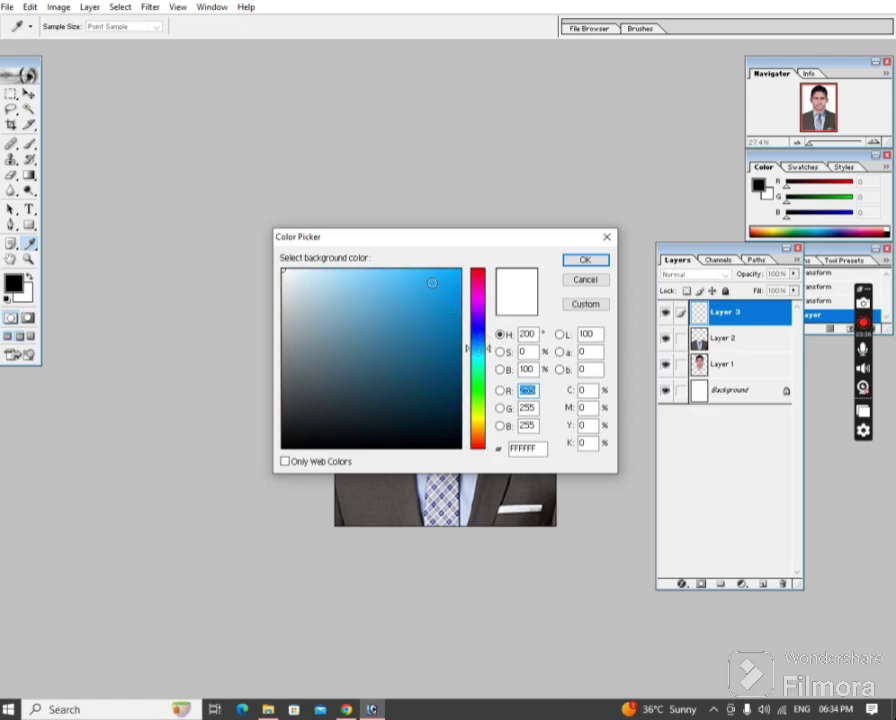
pyautogui.click(407, 270)
pyautogui.moveTo(488, 348); pyautogui.dragTo(488, 344)
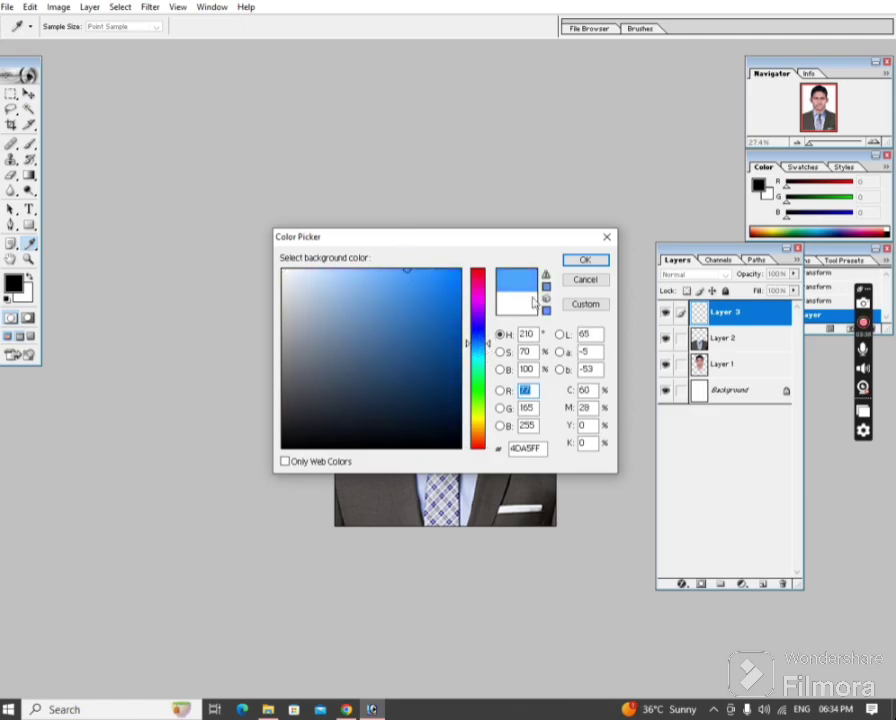
pyautogui.click(576, 262)
# Step: Fill Layer 3 with the blue, move it beneath the photo layers, and select Layer 1
pyautogui.press('v')
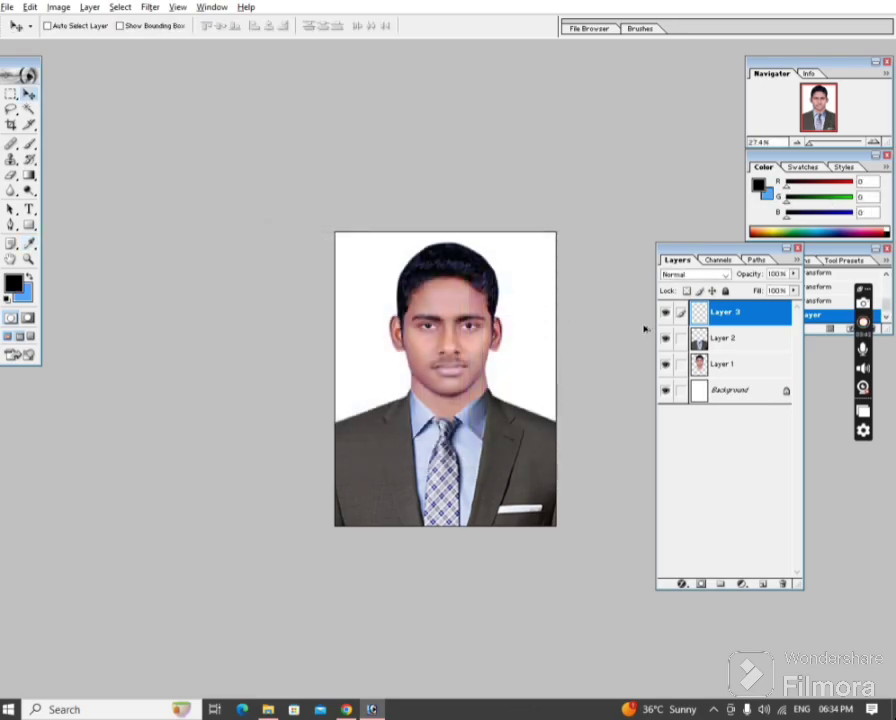
pyautogui.hotkey('ctrl', 'BackSpace')
pyautogui.moveTo(725, 312); pyautogui.dragTo(731, 377)
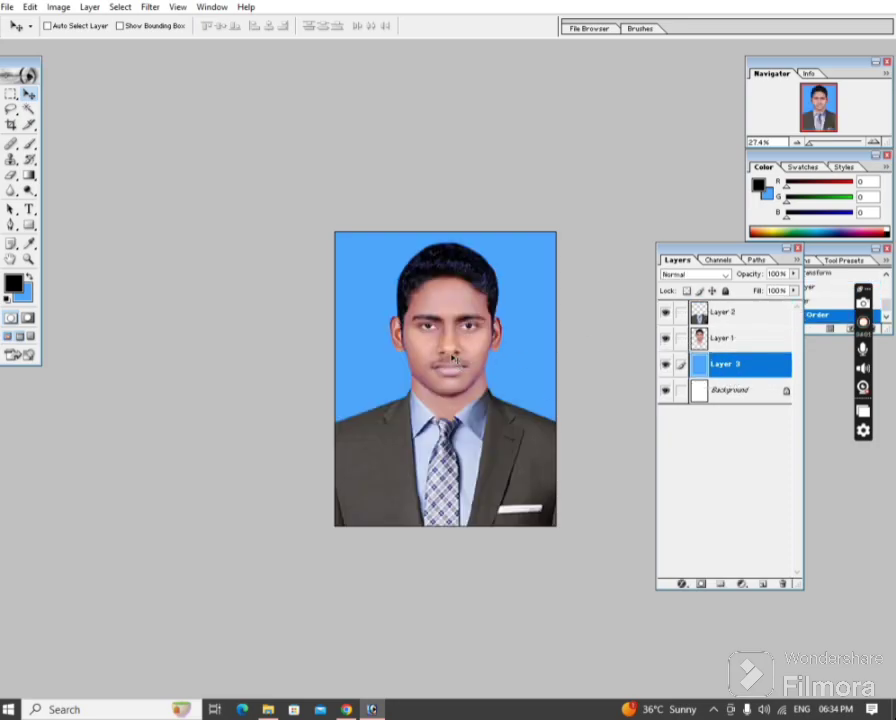
pyautogui.rightClick(453, 358)
pyautogui.click(460, 351)
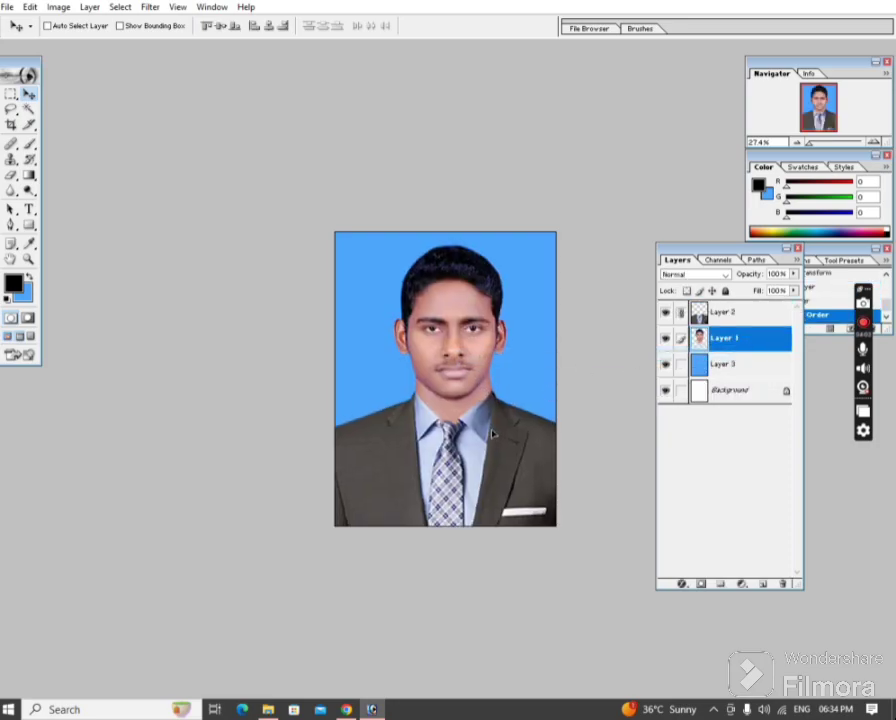
pyautogui.scroll(-1, 485, 427)
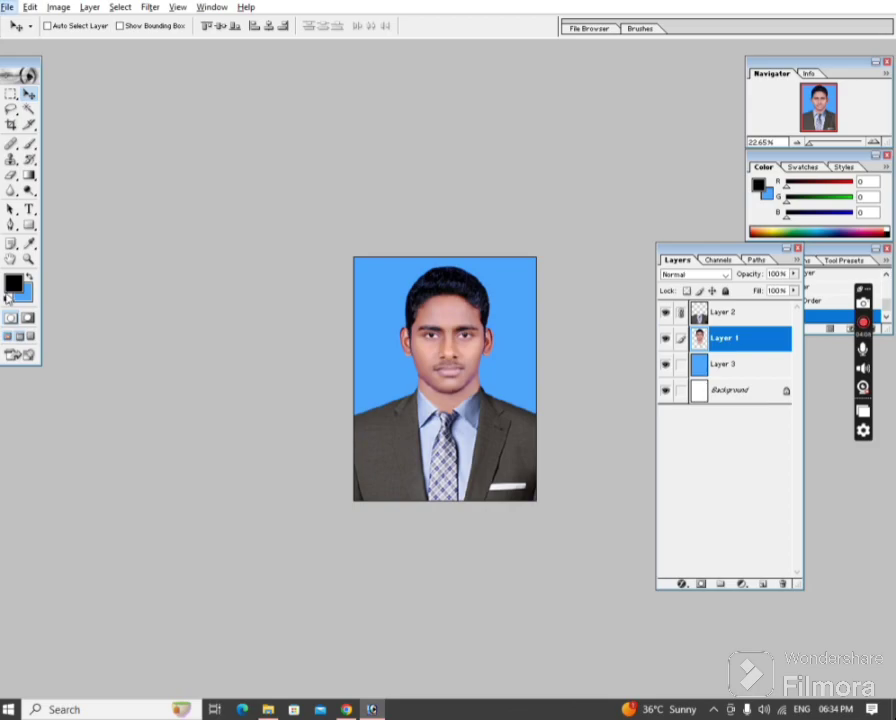
pyautogui.scroll(-2, 496, 314)
pyautogui.scroll(4, 496, 330)
pyautogui.rightClick(503, 337)
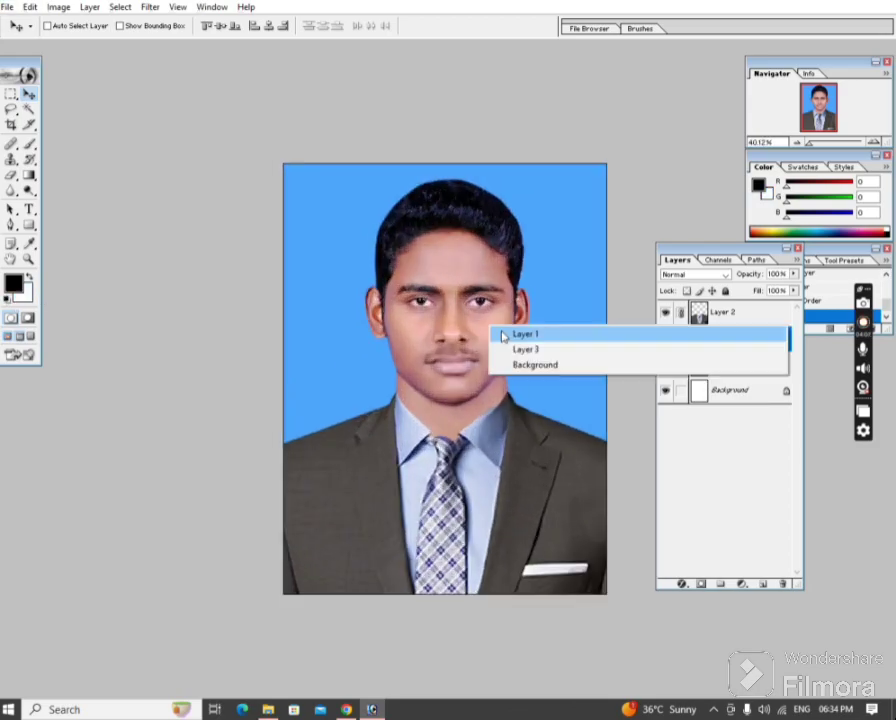
pyautogui.click(503, 336)
# Step: Merge the suit, face and blue layers down into a single Background layer
pyautogui.hotkey('ctrl', 'a')
pyautogui.hotkey('ctrl', 'e')
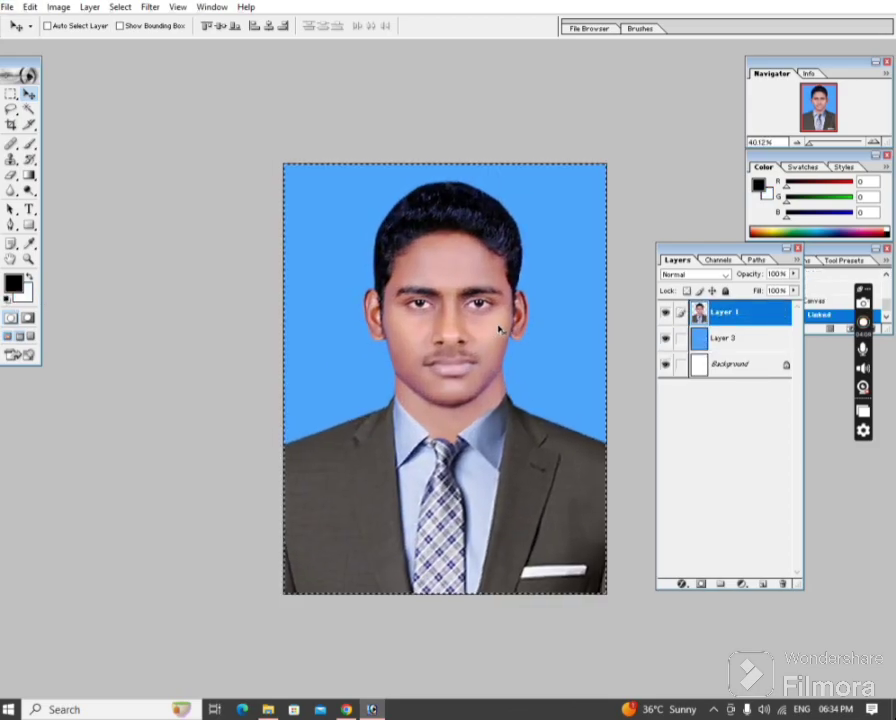
pyautogui.hotkey('ctrl', 't')
pyautogui.press('Return')
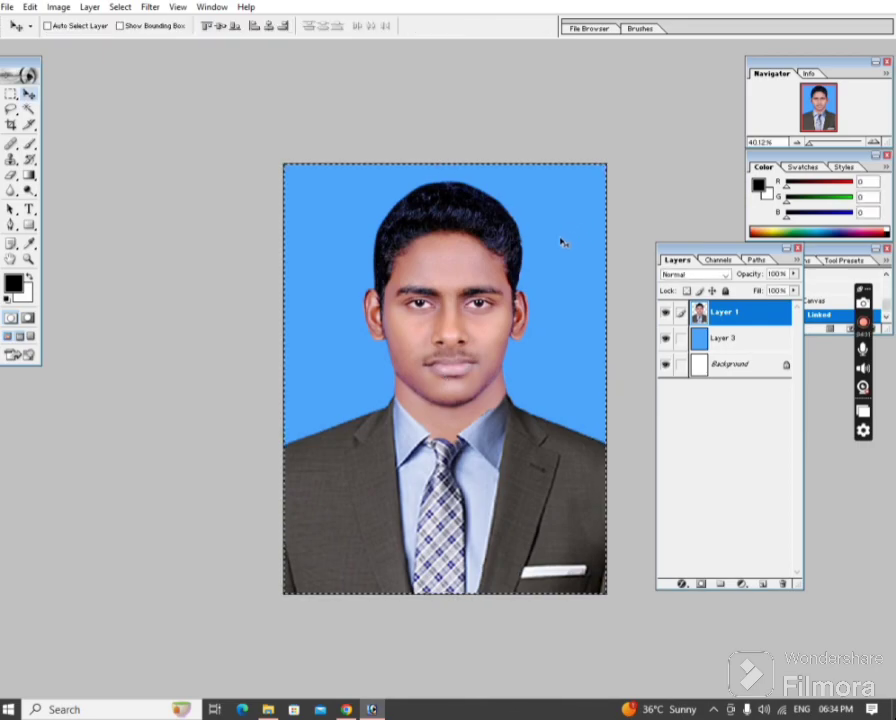
pyautogui.hotkey('ctrl', 'e')
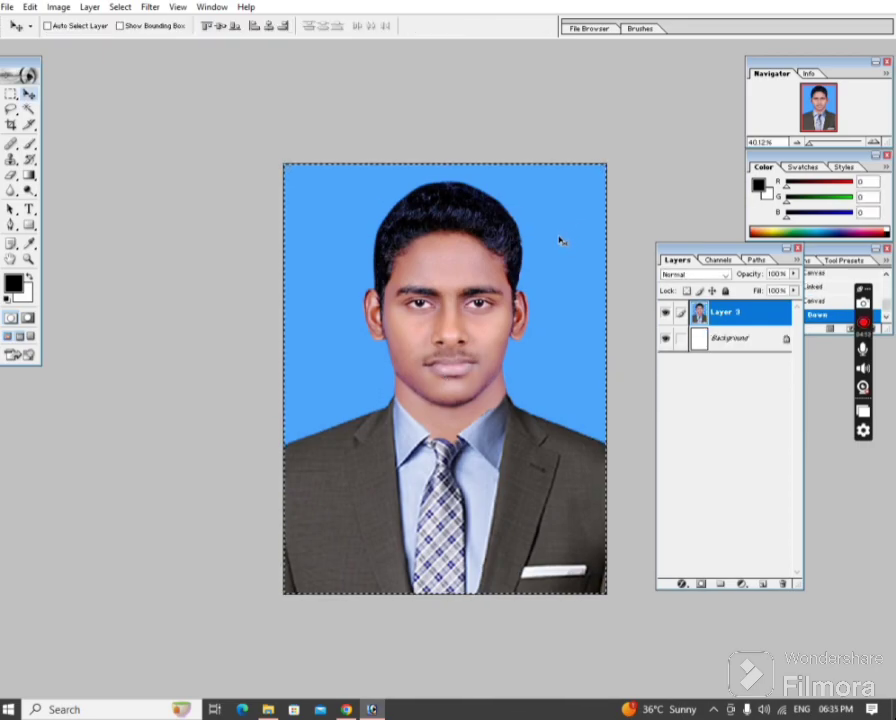
pyautogui.hotkey('ctrl', 'e')
pyautogui.hotkey('ctrl', 'e')
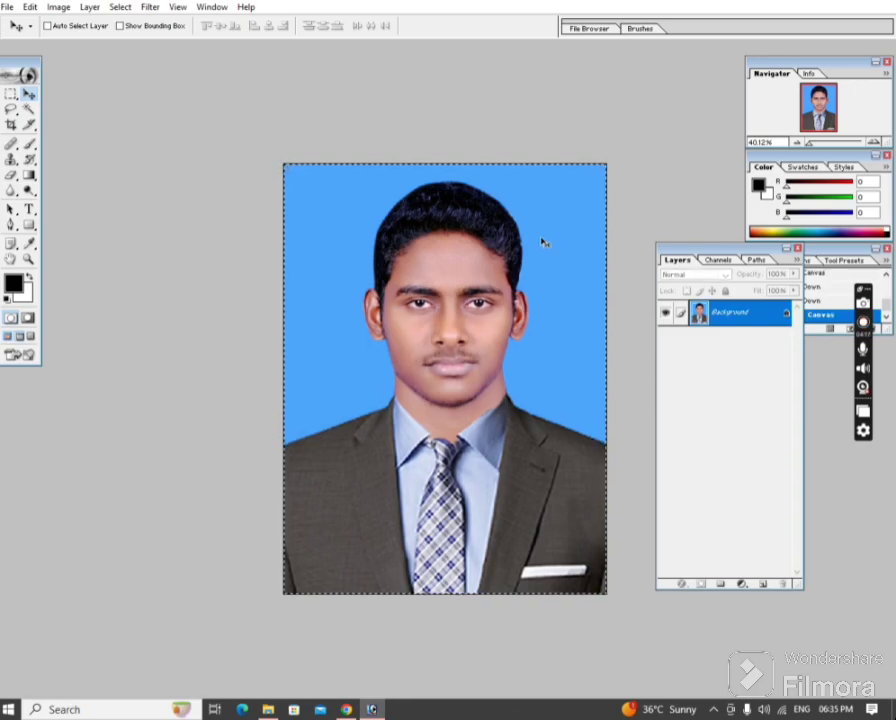
# Step: Shrink the photo to 96.4% for a thin white border; cancel the Stroke dialog
pyautogui.hotkey('ctrl', 't')
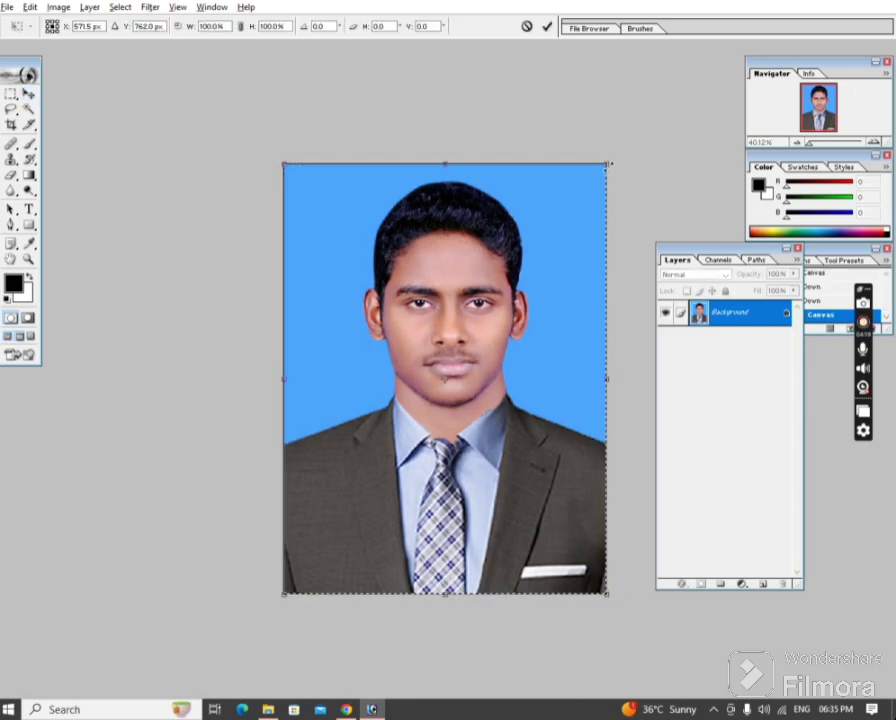
pyautogui.moveTo(607, 163); pyautogui.dragTo(601, 171)
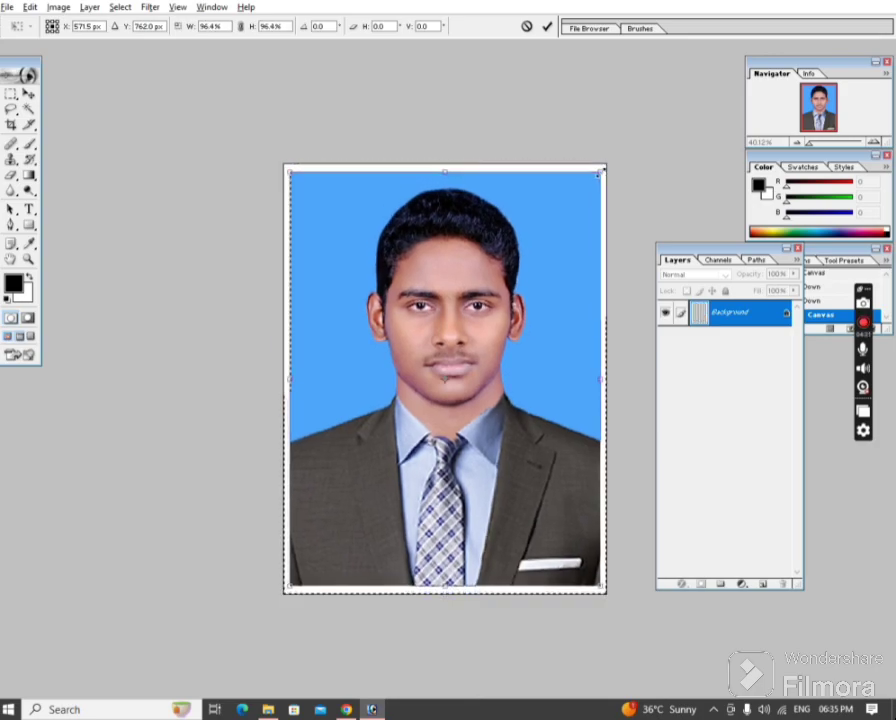
pyautogui.press('Return')
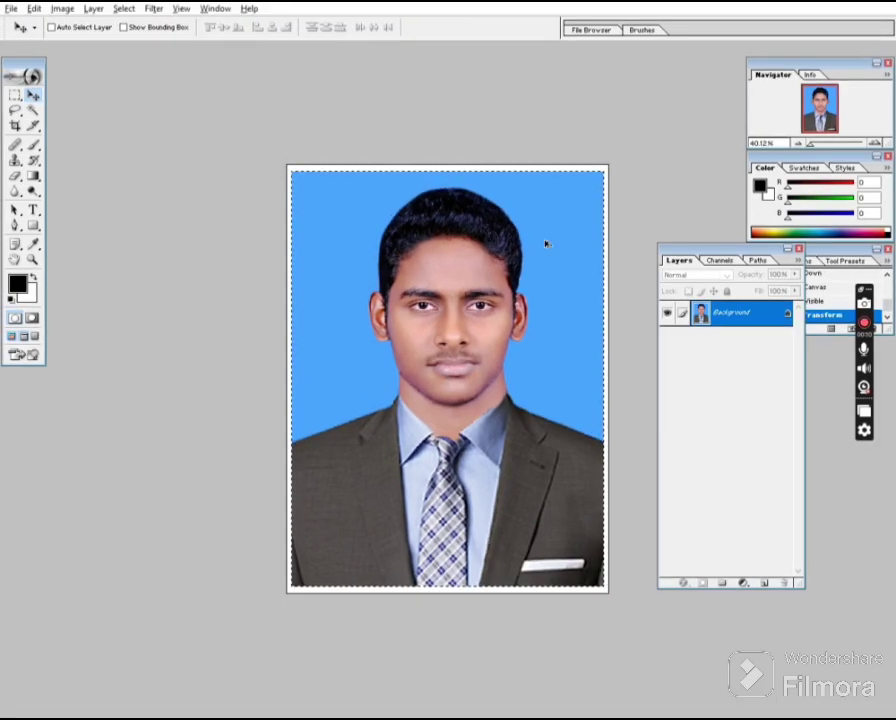
pyautogui.hotkey('alt', 'e')
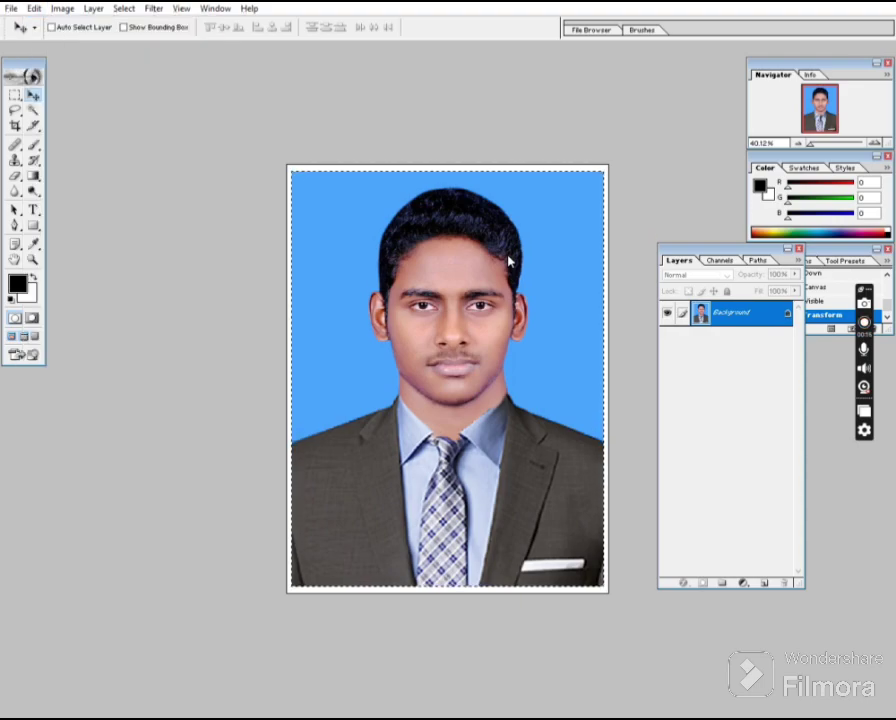
pyautogui.press('s')
pyautogui.press('Return')
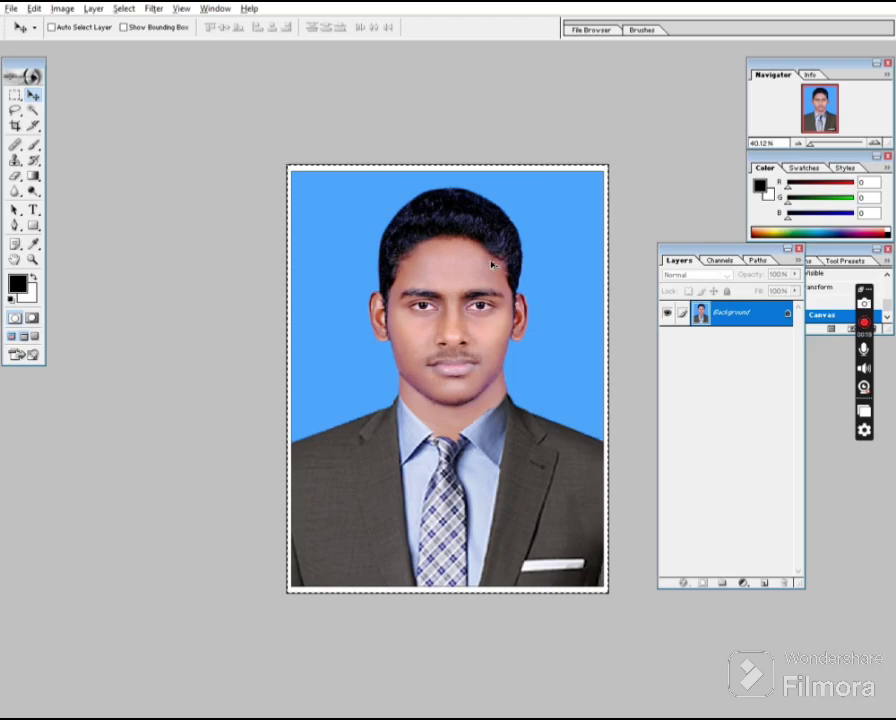
pyautogui.hotkey('alt', 'e')
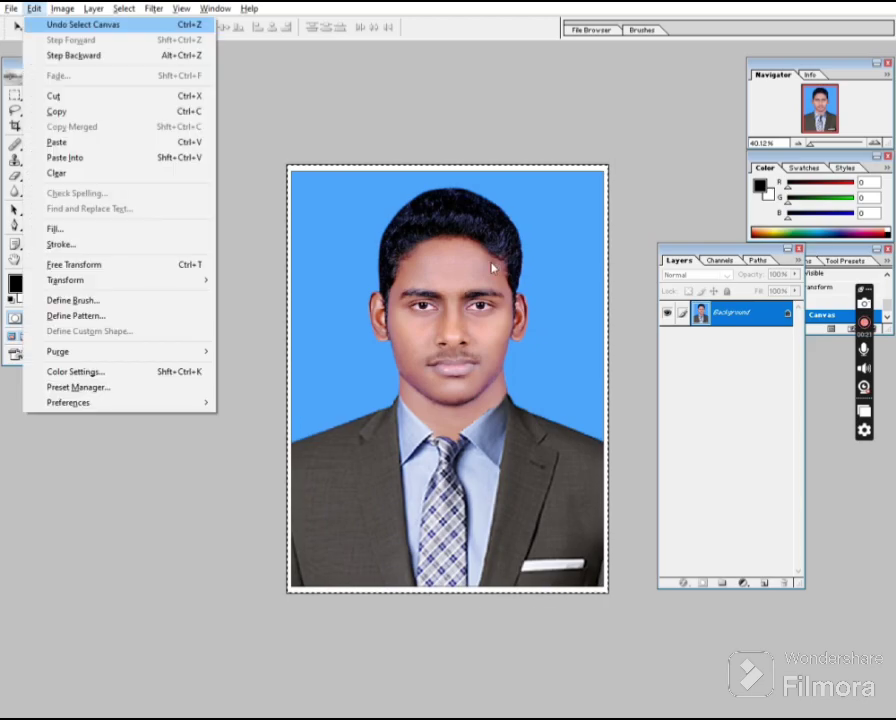
# Step: Define the bordered photo as a pattern and create a new 6×8 inch sheet
pyautogui.press('t')
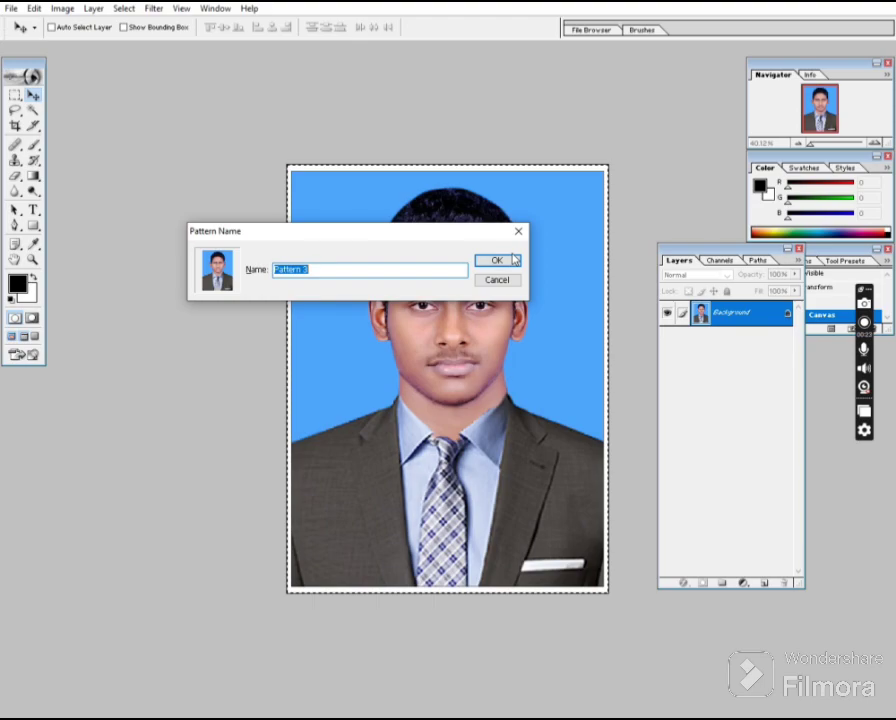
pyautogui.click(497, 262)
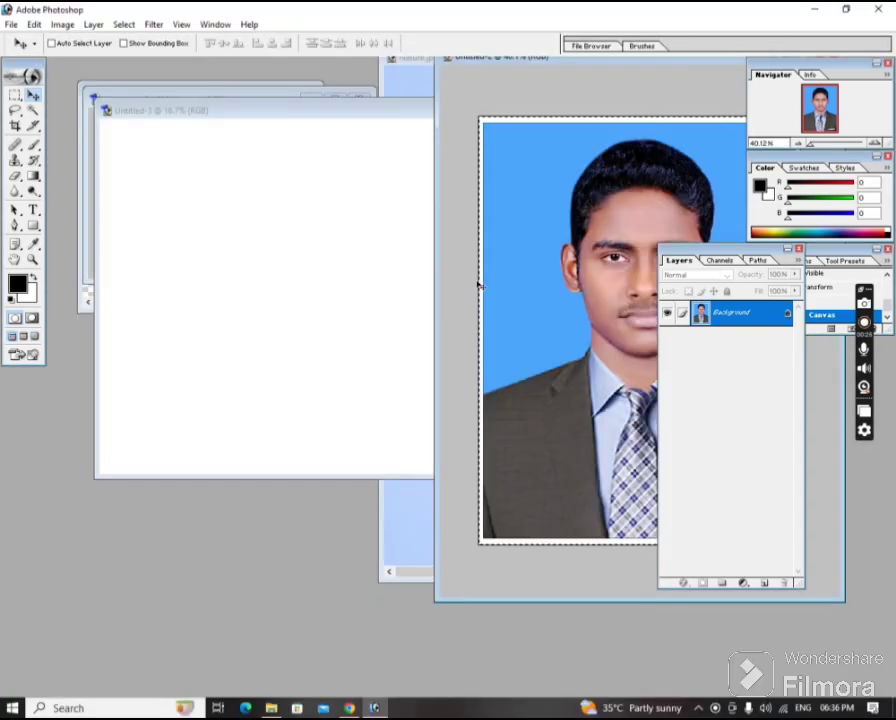
pyautogui.hotkey('ctrl', 'n')
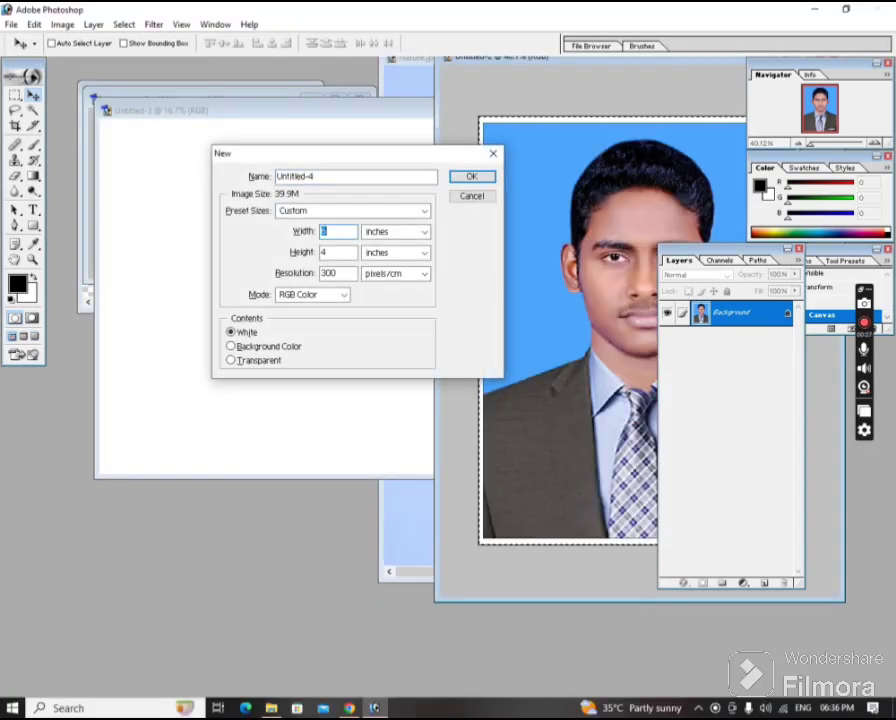
pyautogui.press('Tab')
pyautogui.press('Tab')
pyautogui.write('8')
pyautogui.hotkey('shift', 'Tab')
pyautogui.hotkey('shift', 'Tab')
pyautogui.press('Tab')
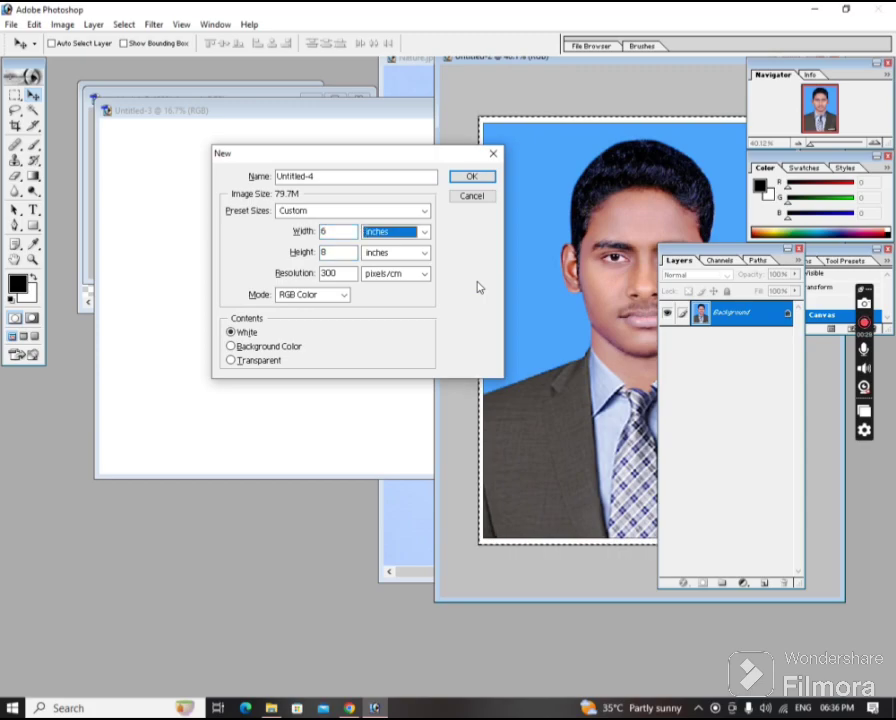
pyautogui.press('Tab')
pyautogui.press('Return')
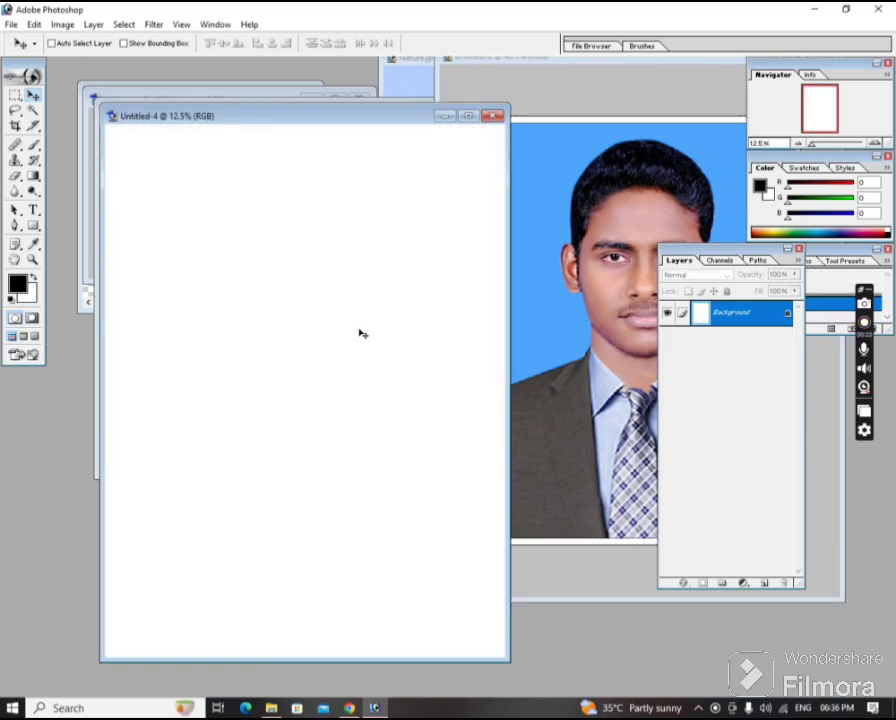
# Step: Fill the sheet with the passport photo pattern and view it full screen
pyautogui.hotkey('shift', 'F5')
pyautogui.click(444, 310)
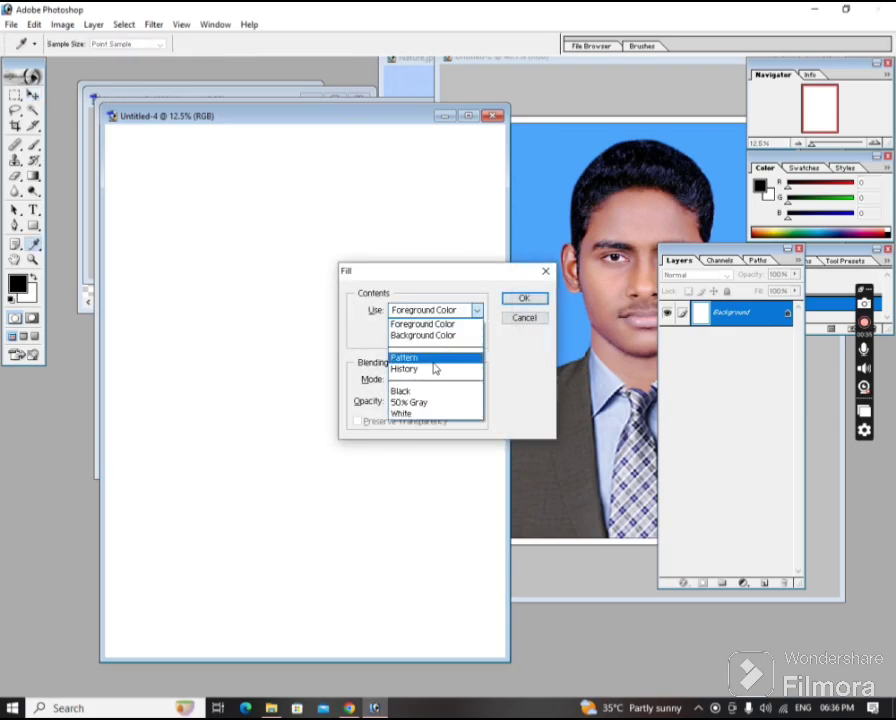
pyautogui.click(425, 324)
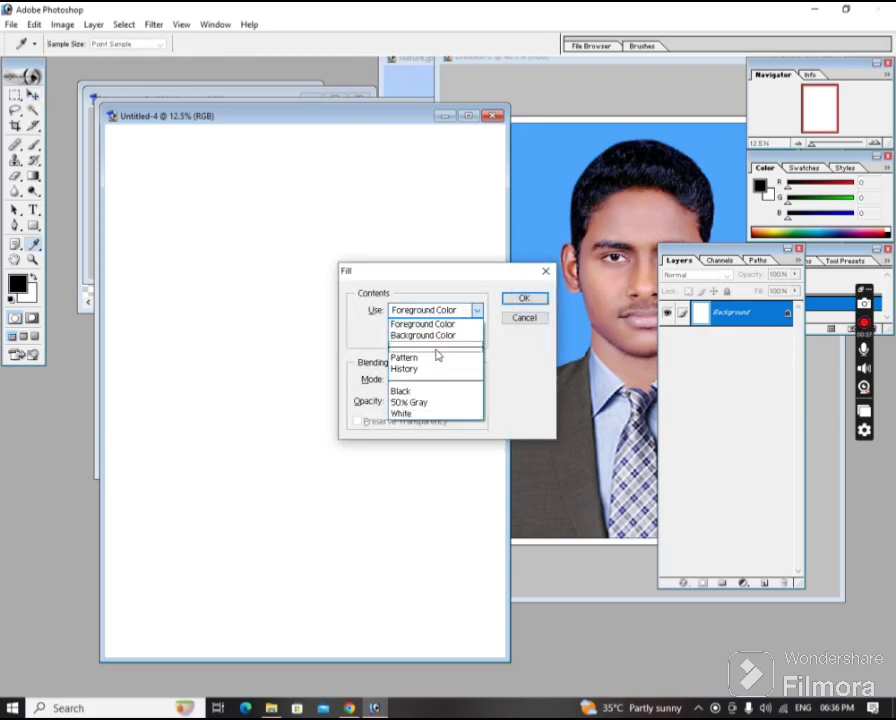
pyautogui.click(426, 358)
pyautogui.click(479, 334)
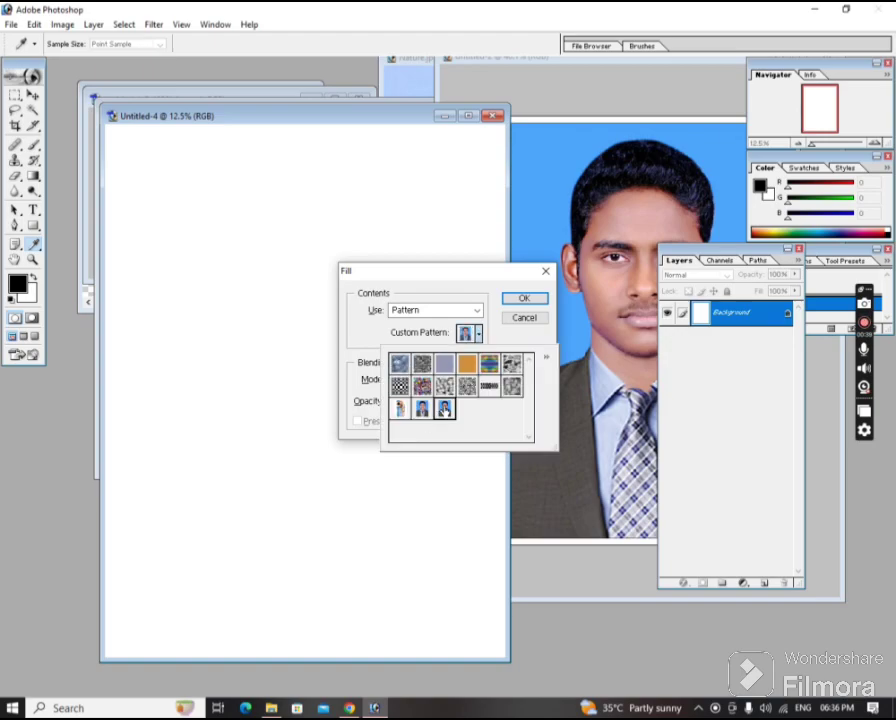
pyautogui.press('Return')
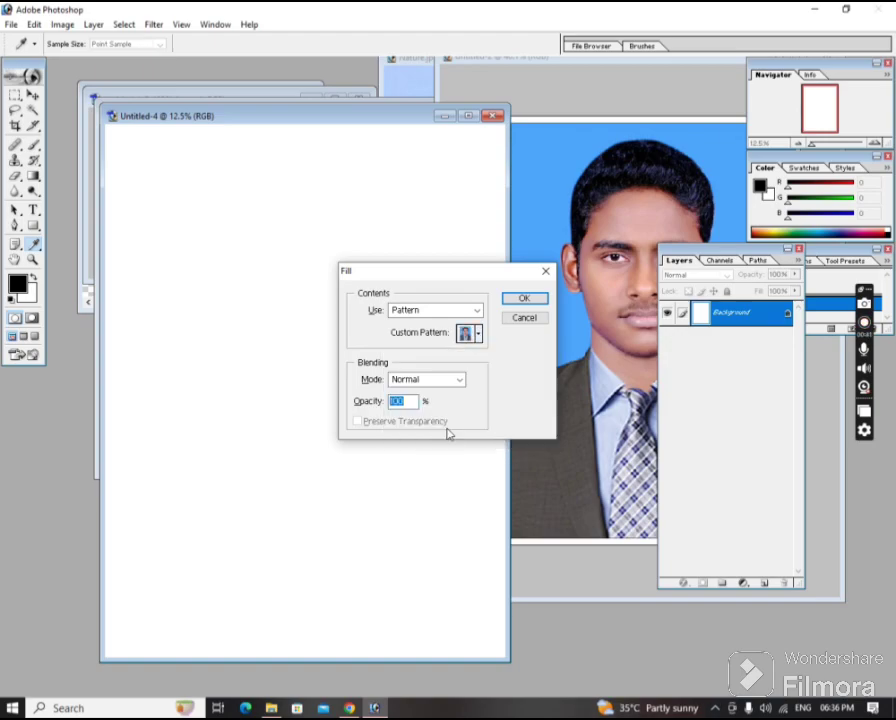
pyautogui.press('Return')
pyautogui.press('v')
pyautogui.press('f')
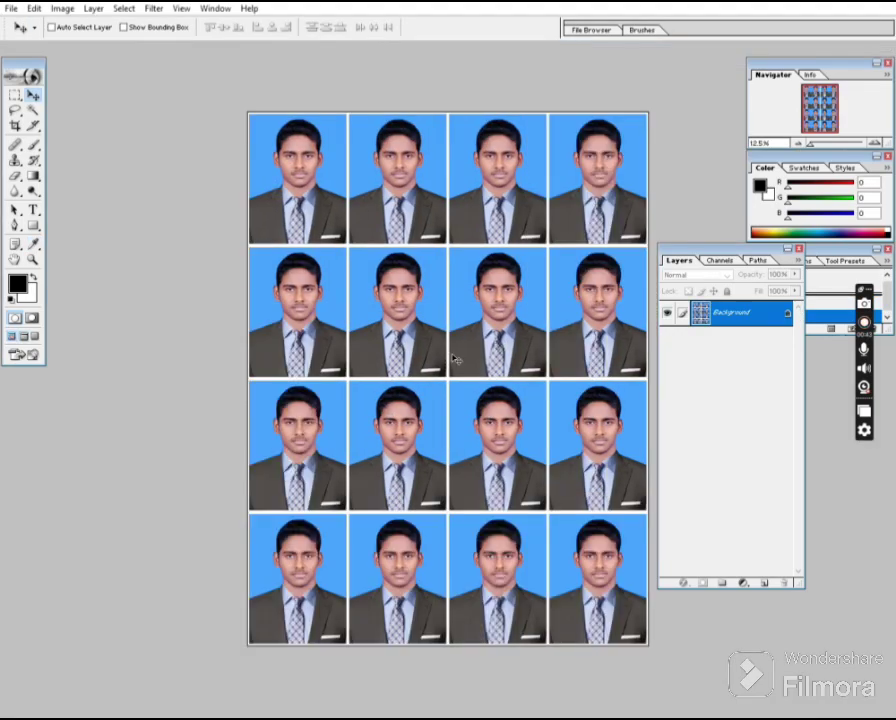
pyautogui.press('Tab')
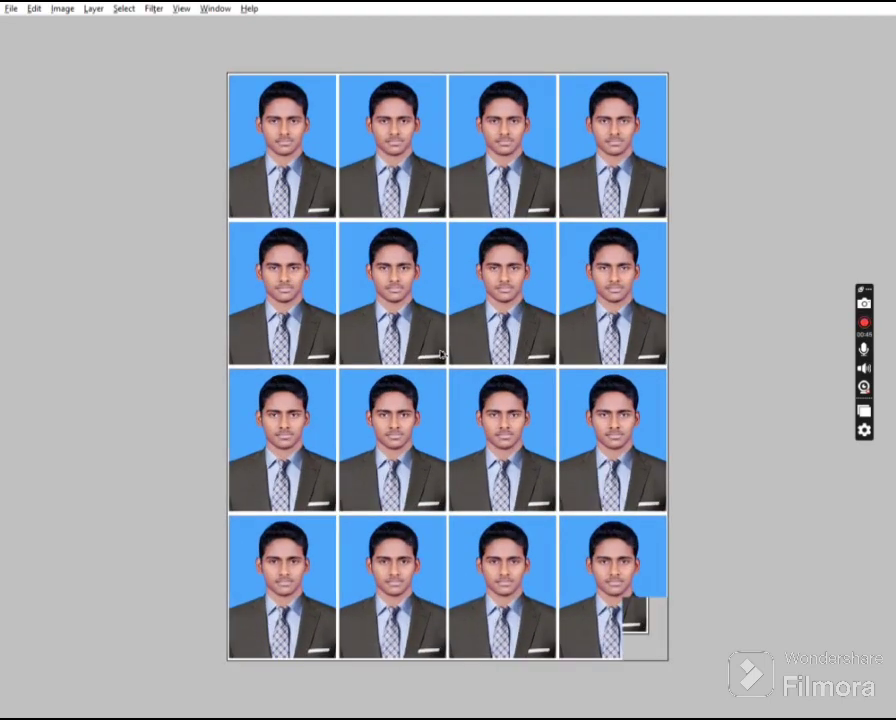
# Step: Leave full-screen view and close Untitled-1 without saving
pyautogui.press('f')
pyautogui.press('f')
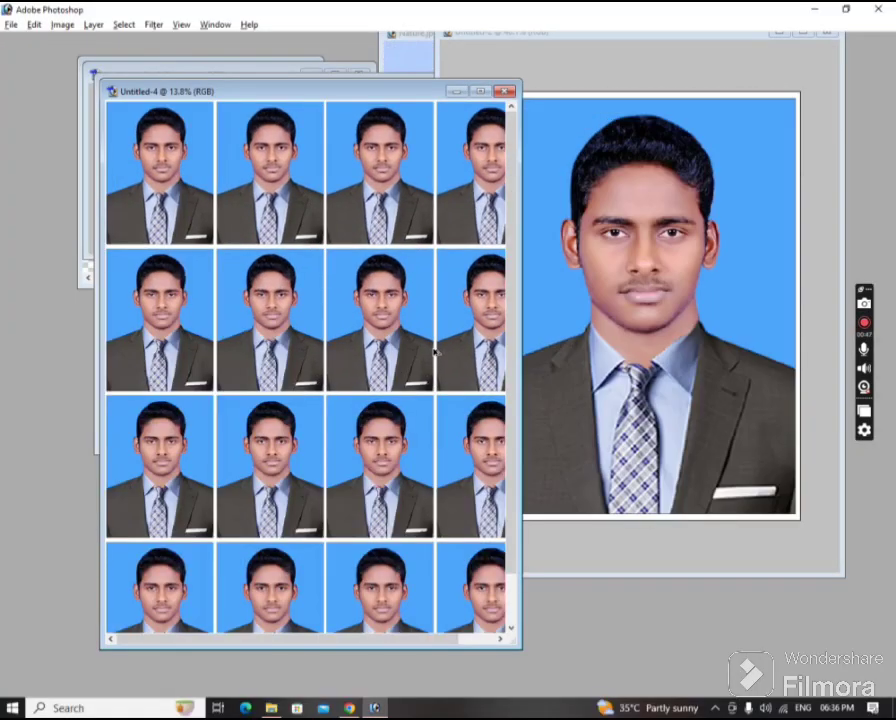
pyautogui.scroll(-3, 400, 110)
pyautogui.moveTo(420, 92); pyautogui.dragTo(541, 84)
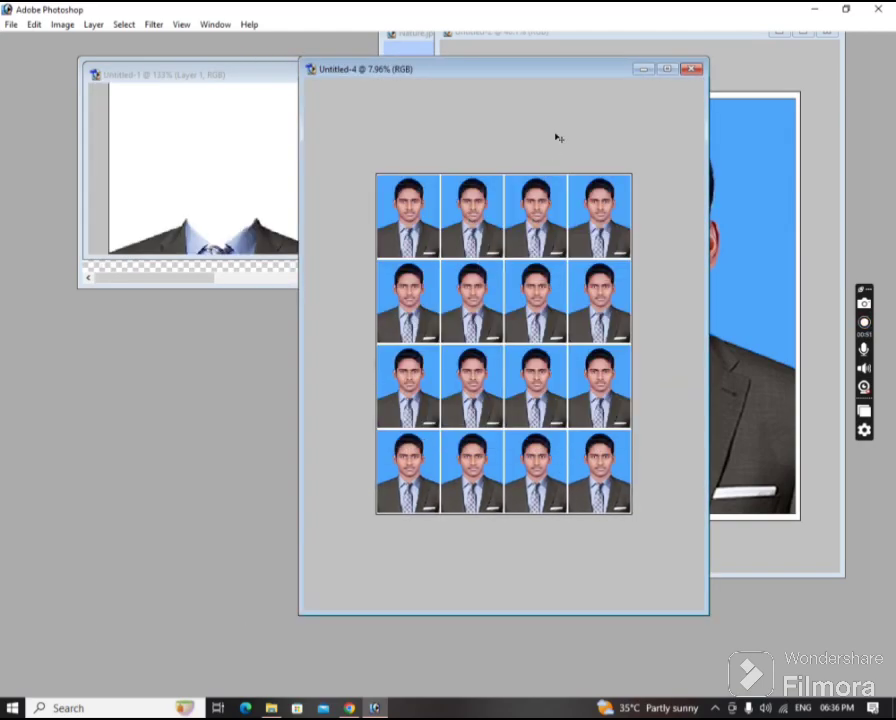
pyautogui.moveTo(572, 79); pyautogui.dragTo(596, 78)
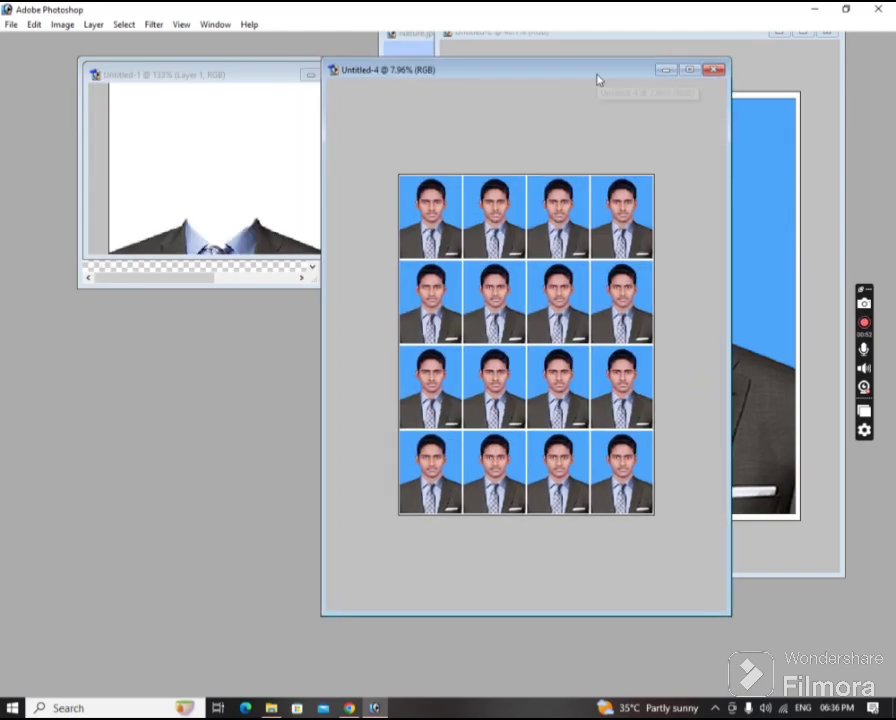
pyautogui.click(252, 112)
pyautogui.hotkey('ctrl', 'w')
pyautogui.click(374, 258)
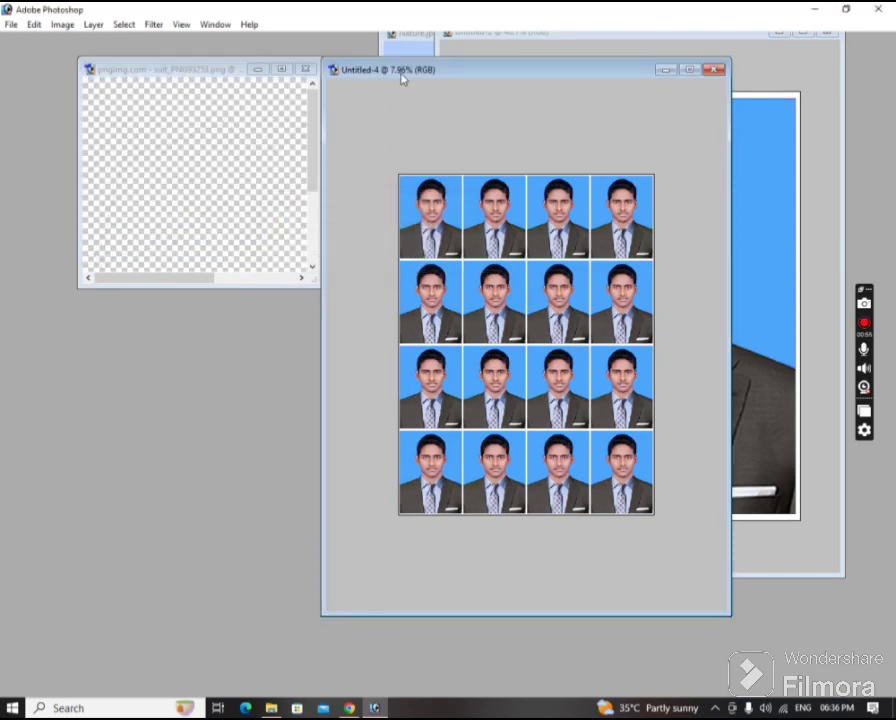
# Step: Arrange the Untitled-2, Nature.jpg and 16-photo sheet windows side by side
pyautogui.moveTo(402, 79); pyautogui.dragTo(540, 142)
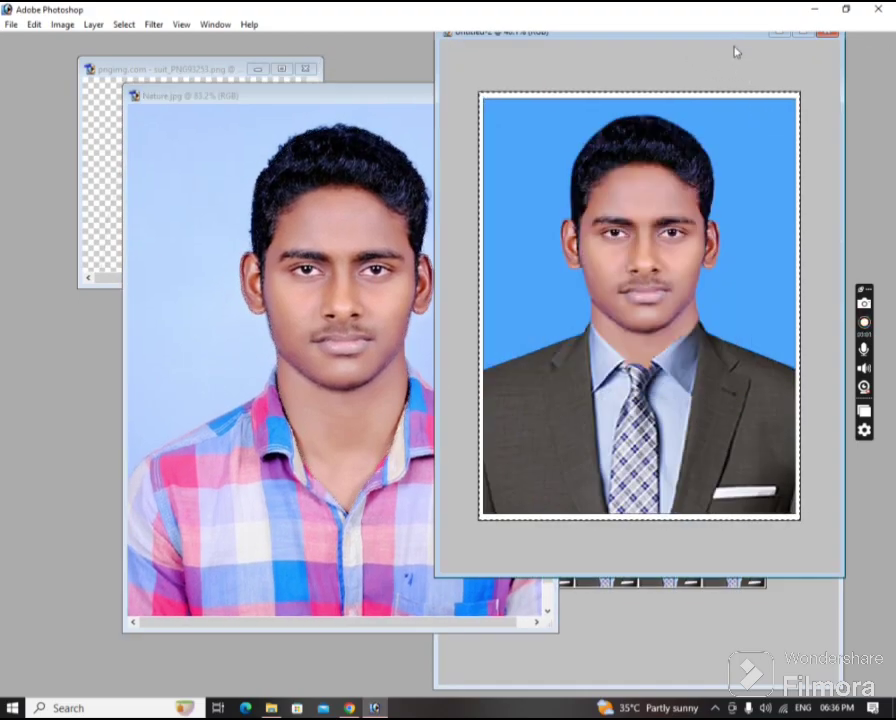
pyautogui.moveTo(735, 48); pyautogui.dragTo(754, 90)
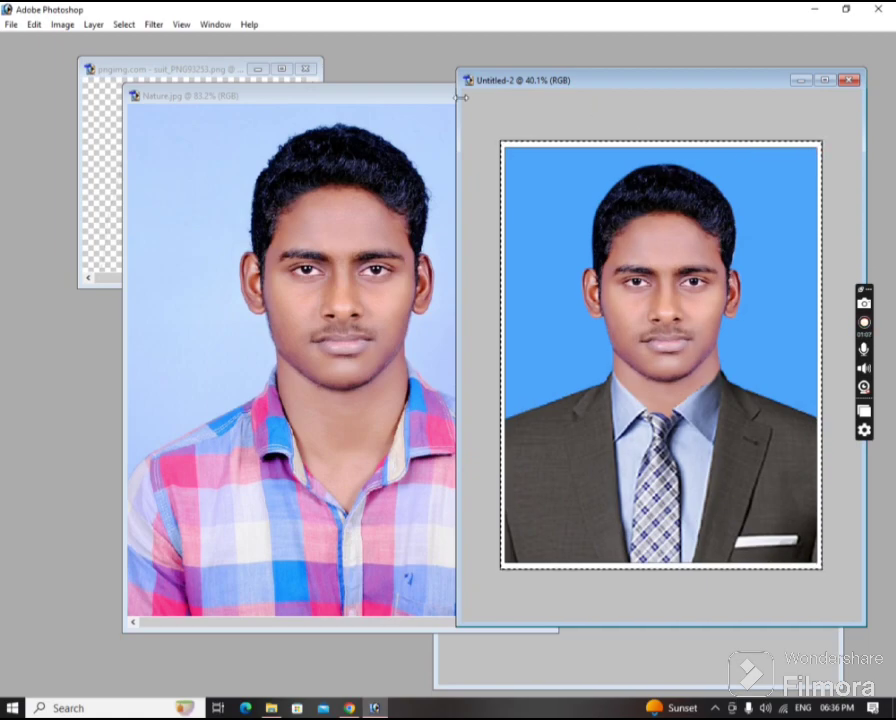
pyautogui.click(352, 92)
pyautogui.moveTo(432, 94); pyautogui.dragTo(359, 86)
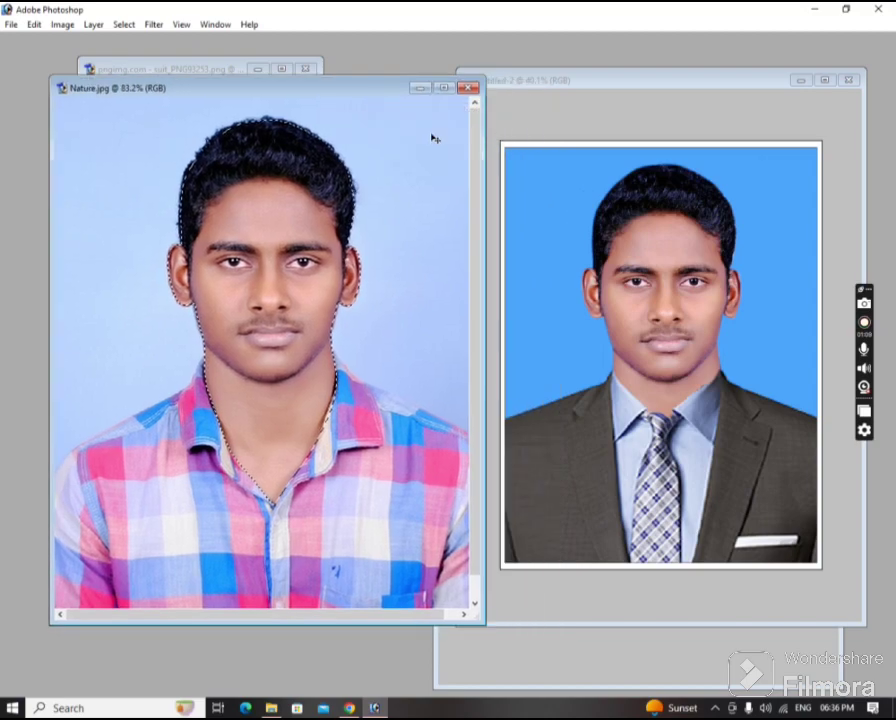
pyautogui.click(726, 91)
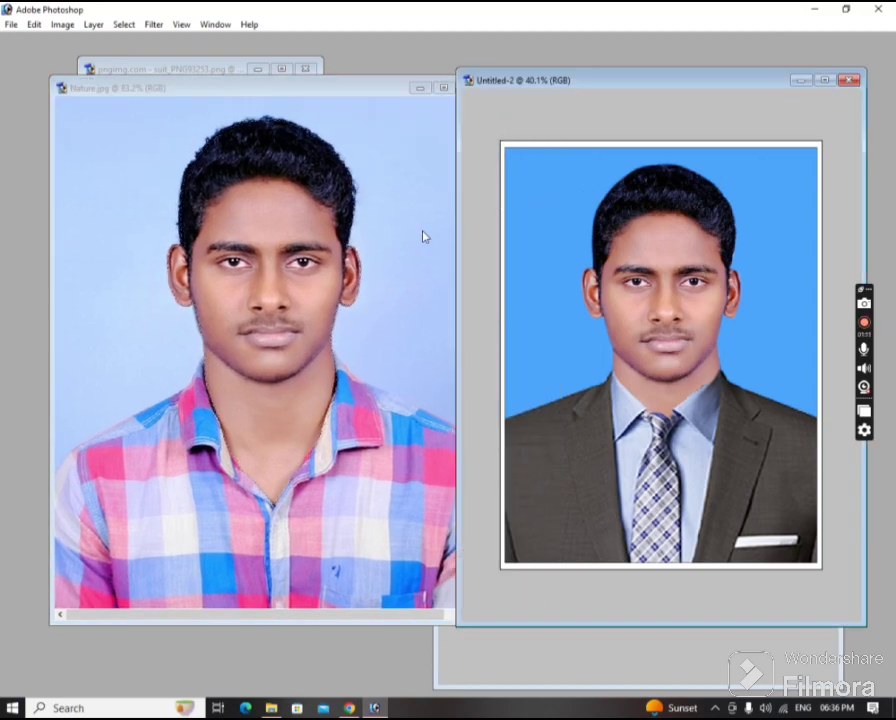
pyautogui.moveTo(710, 94); pyautogui.dragTo(130, 360)
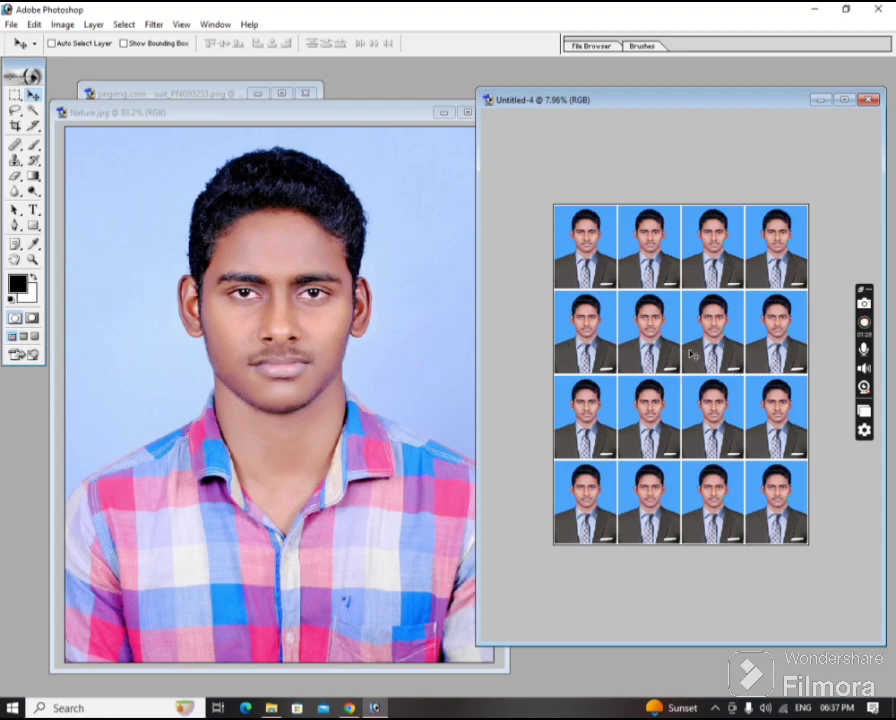
pyautogui.click(458, 116)
pyautogui.moveTo(403, 112); pyautogui.dragTo(398, 92)
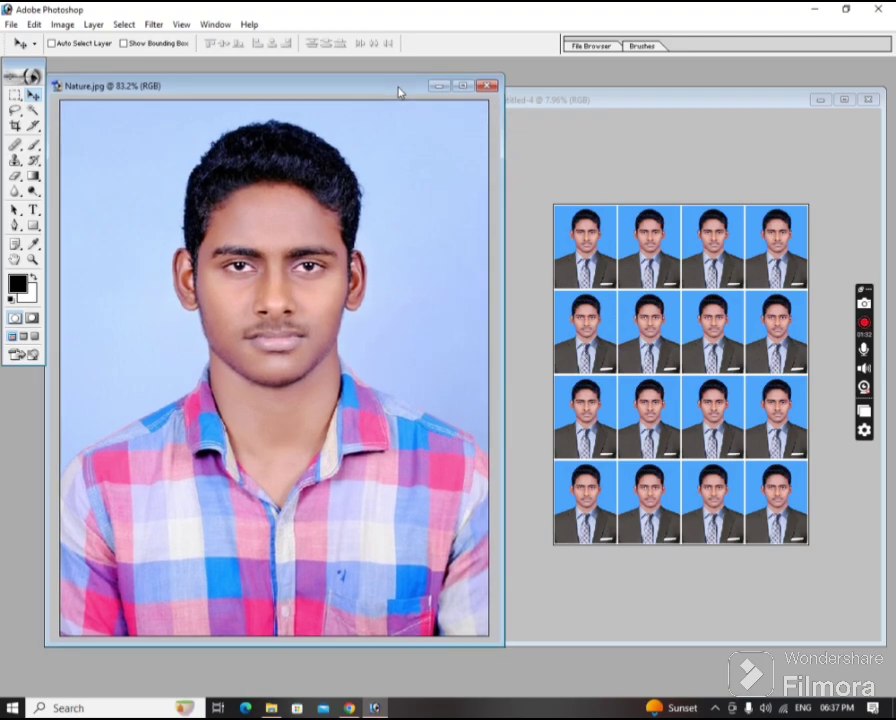
pyautogui.moveTo(619, 107); pyautogui.dragTo(632, 93)
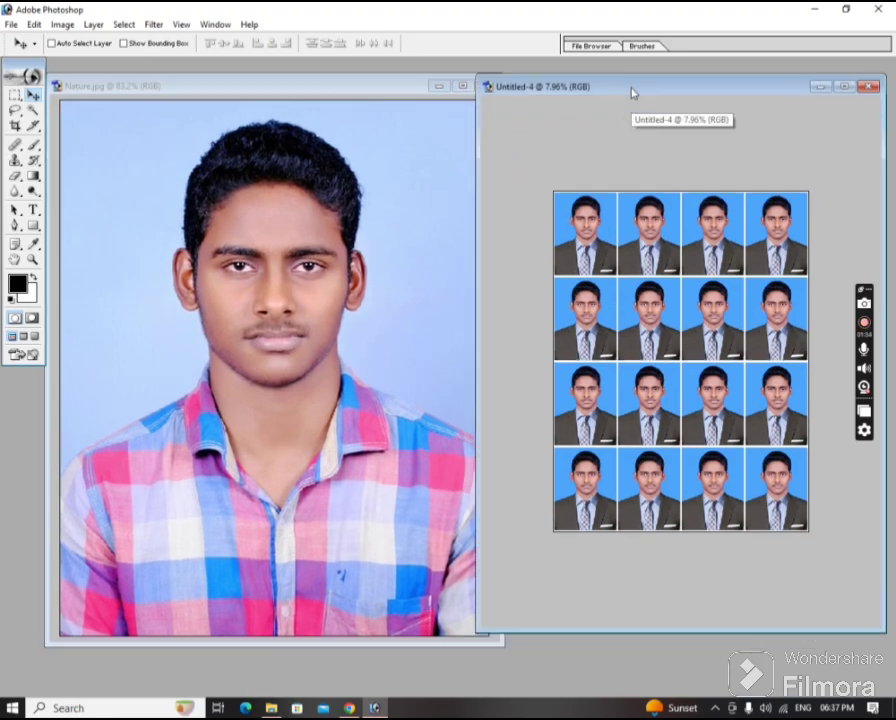